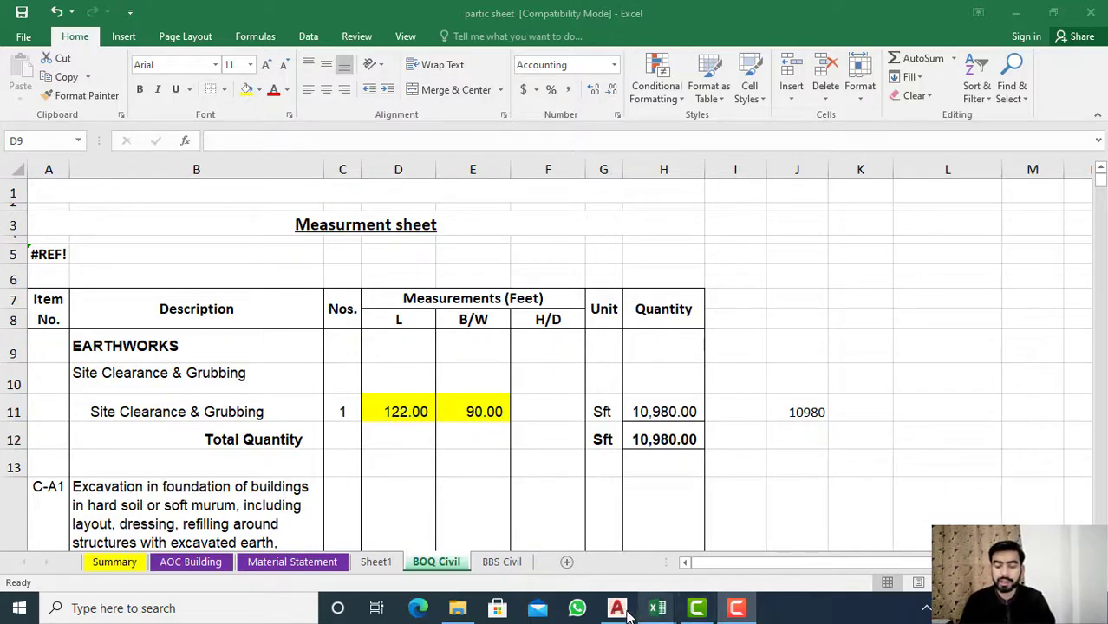
- View the Summary sheet's 10,511,541 PKR total, then switch to the AutoCAD Structure Plan.dwg
click(128, 569)
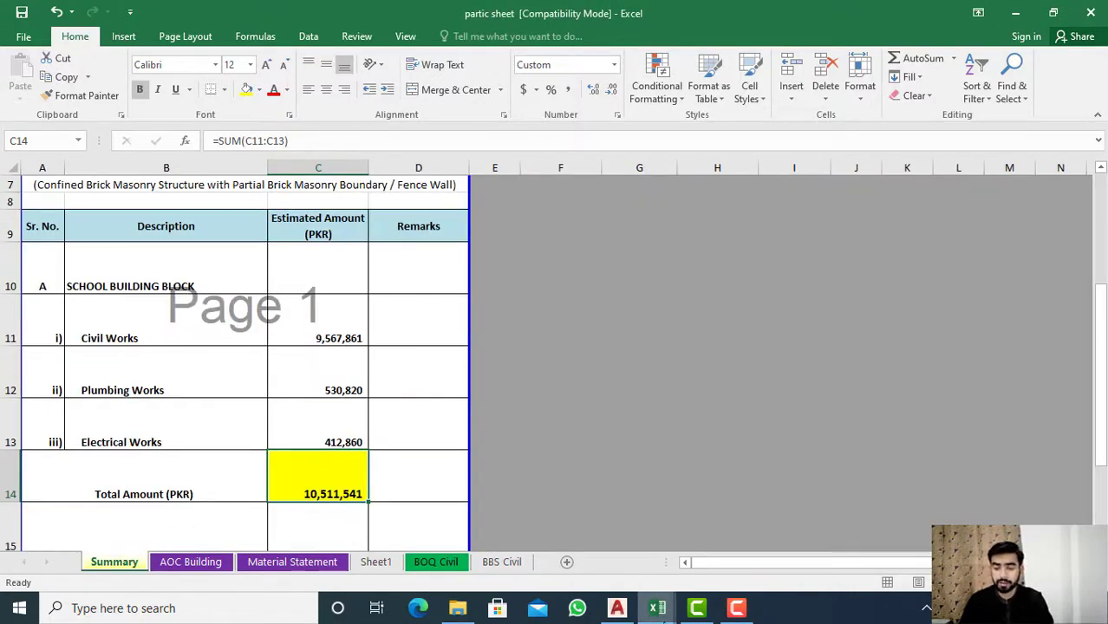
click(618, 608)
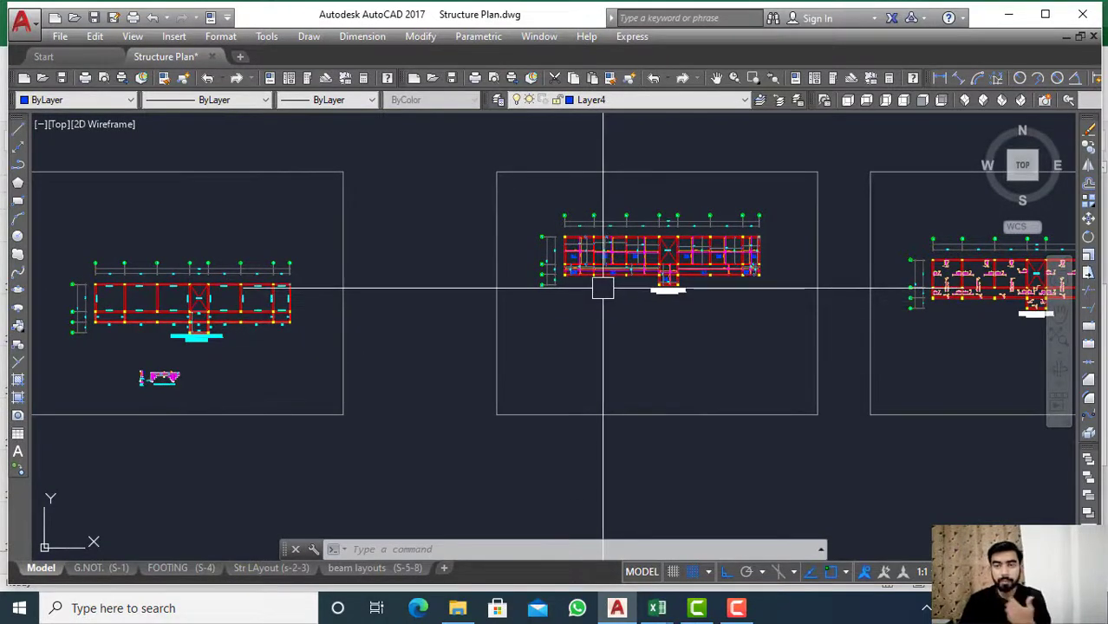
- Zoom around the structure plan sheets, including the G.F slab reinforcement plan, then return to the partic sheet workbook
scroll(694, 324, up, 5)
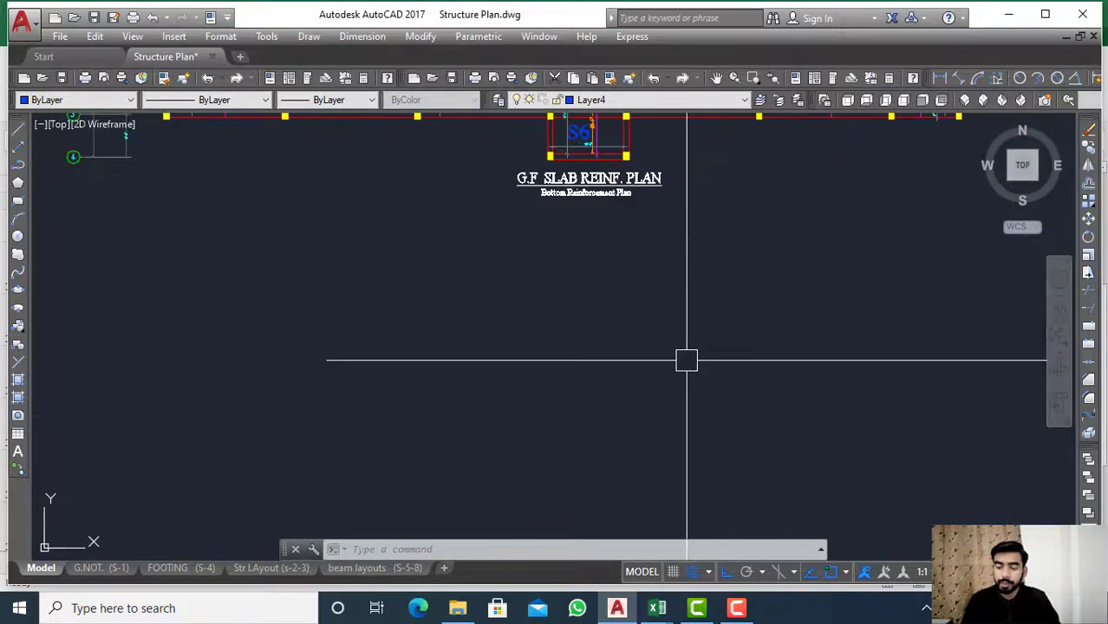
scroll(659, 317, down, 2)
scroll(667, 317, down, 2)
scroll(668, 318, down, 2)
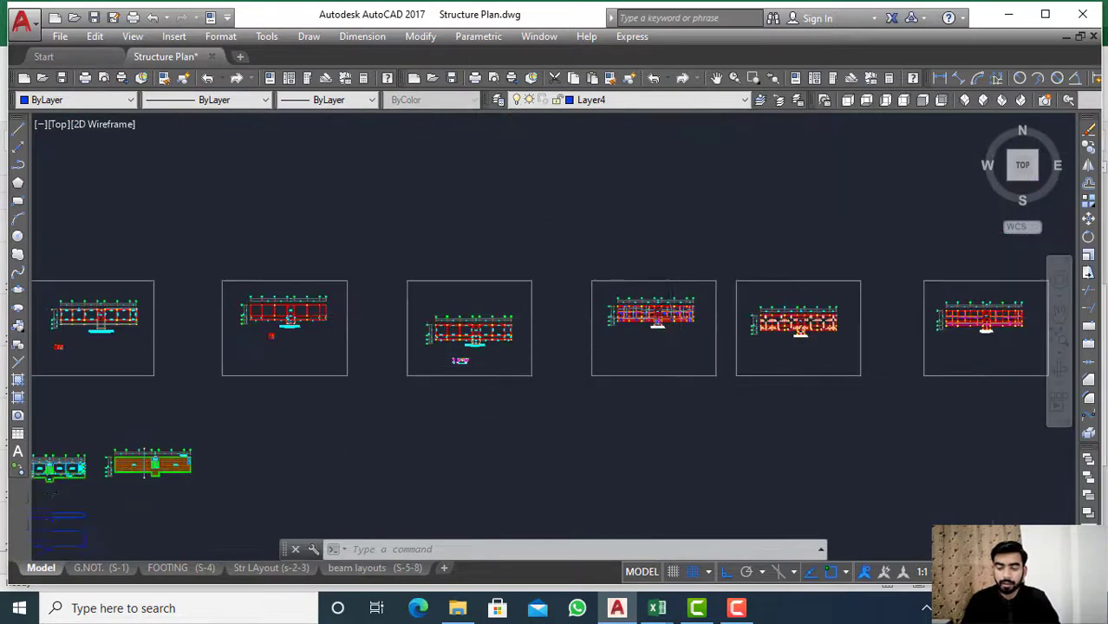
scroll(668, 315, down, 3)
scroll(668, 315, up, 2)
scroll(684, 317, up, 4)
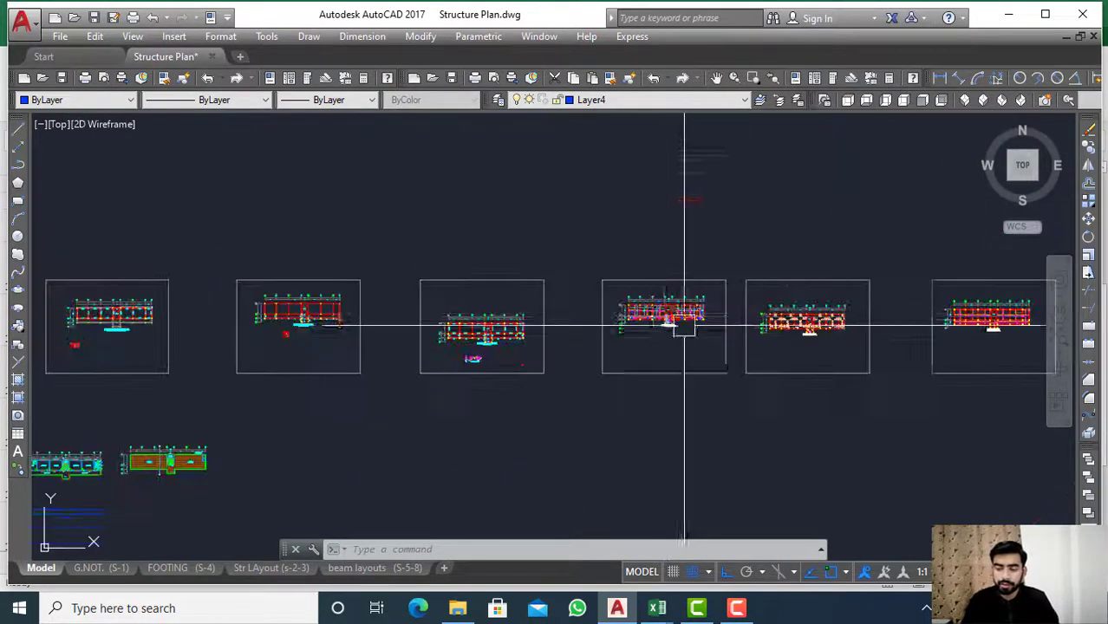
scroll(562, 519, up, 5)
mouse_move(656, 610)
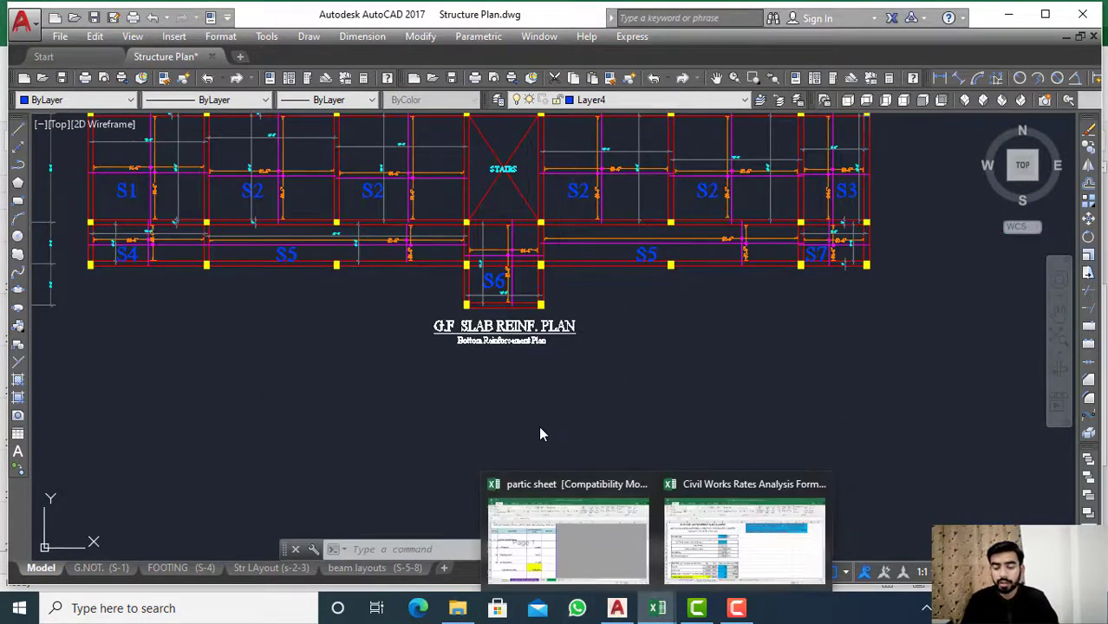
click(608, 534)
- Go to the BOQ Civil sheet and review the first measurement items, starting with Site Clearance & Grubbing
click(438, 562)
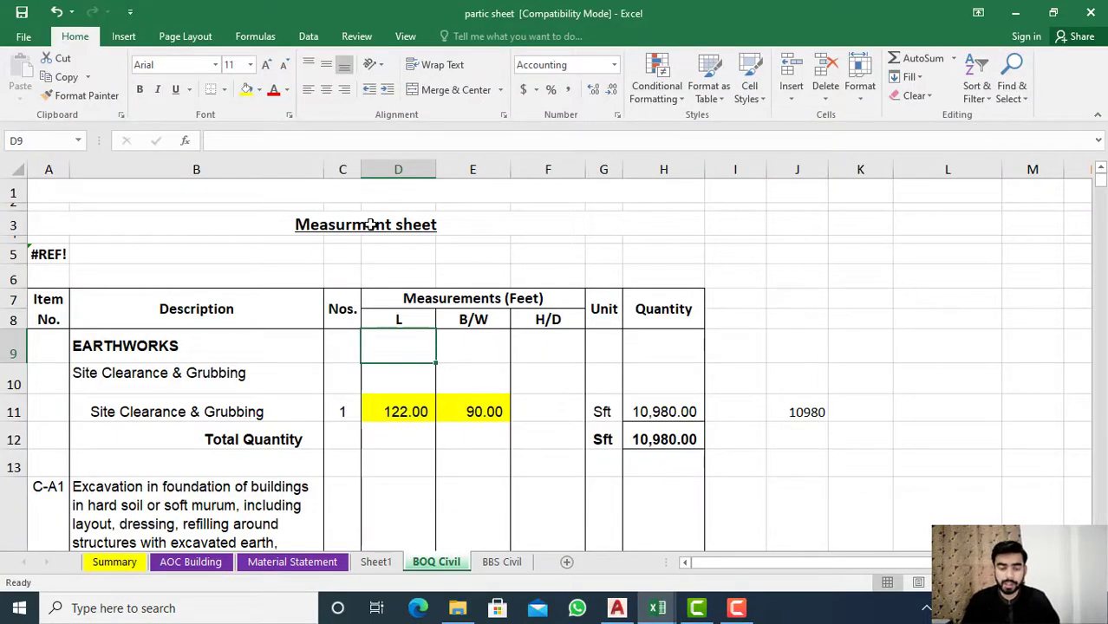
scroll(266, 364, down, 3)
scroll(263, 371, down, 1)
scroll(263, 372, down, 2)
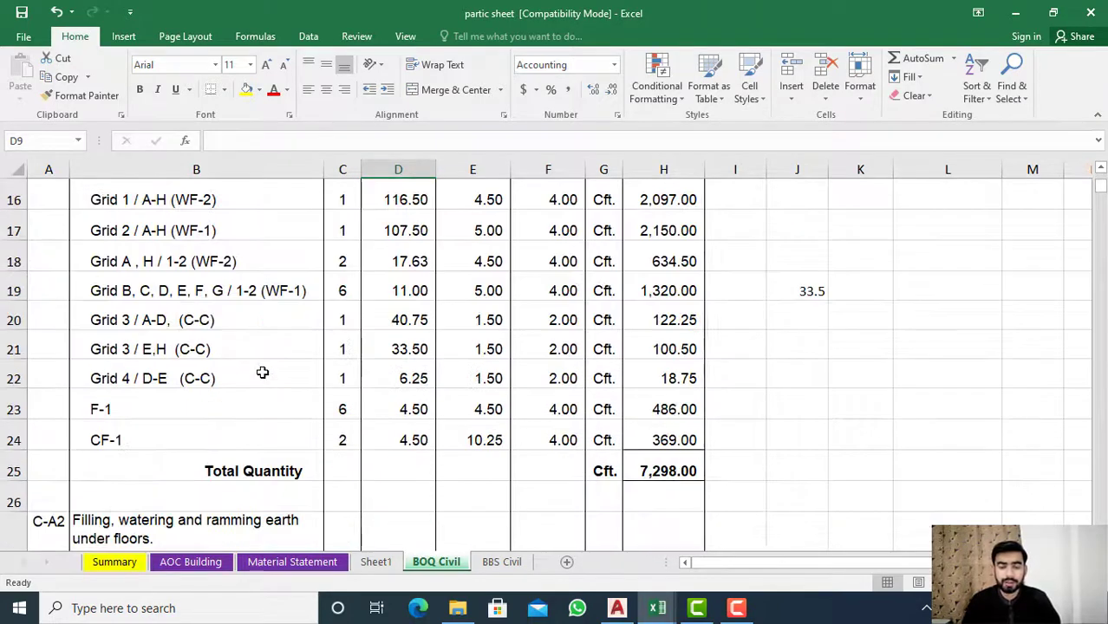
scroll(263, 372, down, 1)
scroll(261, 375, down, 2)
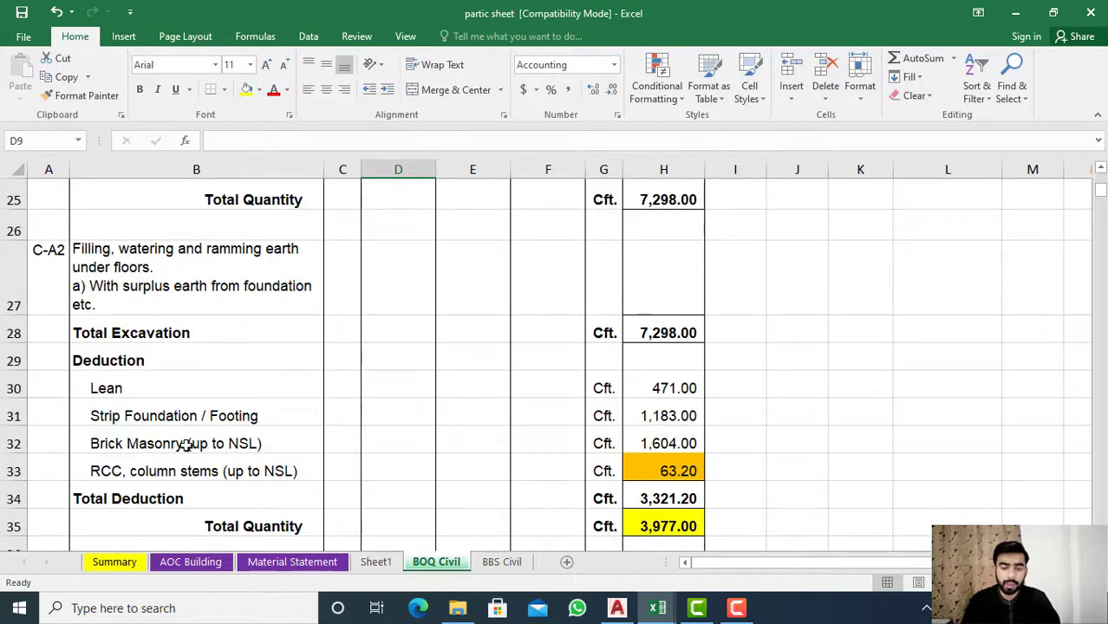
scroll(186, 445, down, 2)
scroll(185, 445, up, 2)
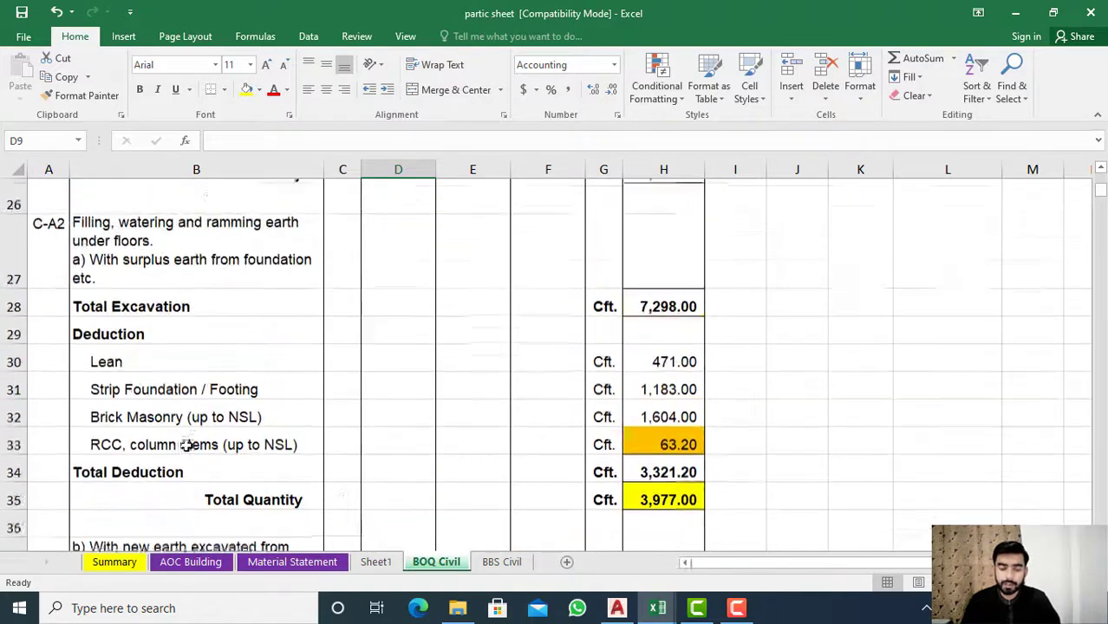
scroll(164, 447, down, 1)
scroll(167, 457, down, 1)
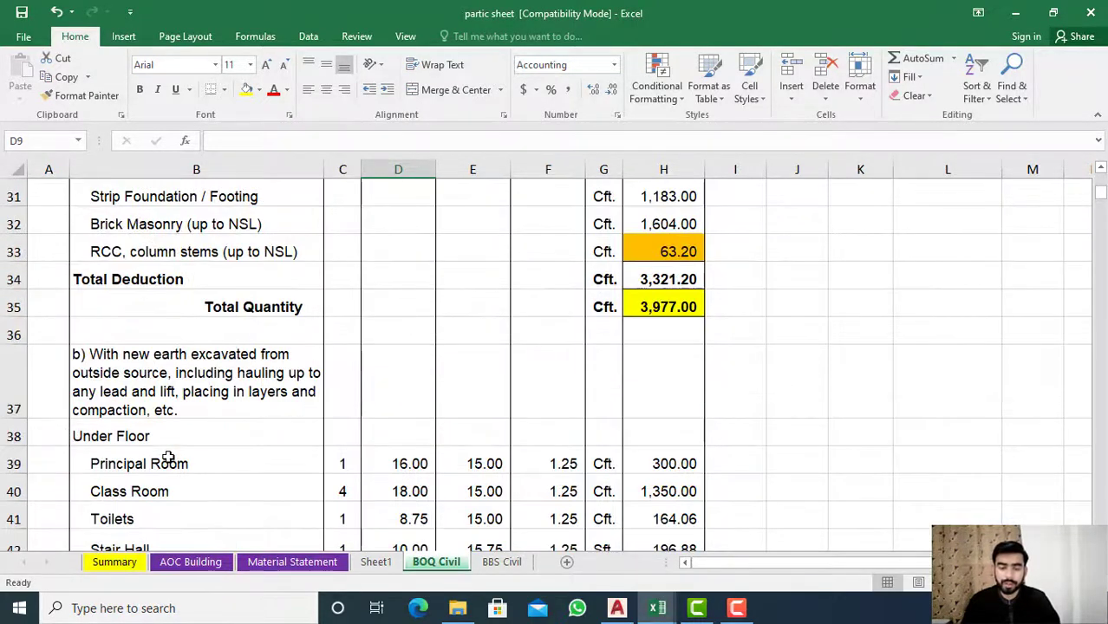
scroll(168, 458, down, 3)
scroll(244, 453, down, 1)
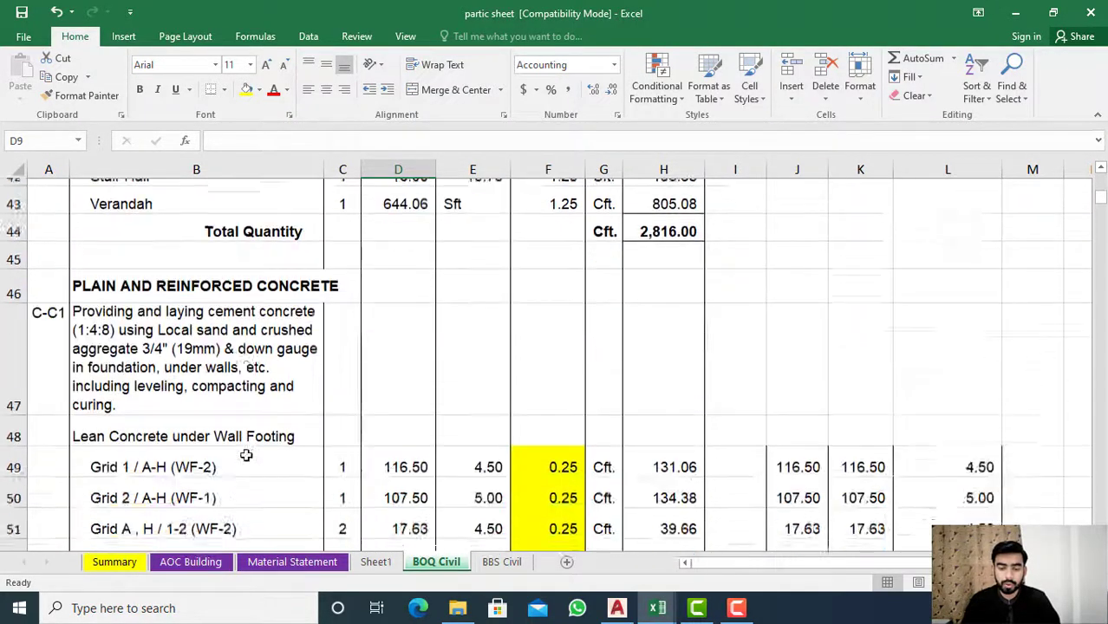
scroll(244, 453, up, 4)
scroll(251, 449, up, 1)
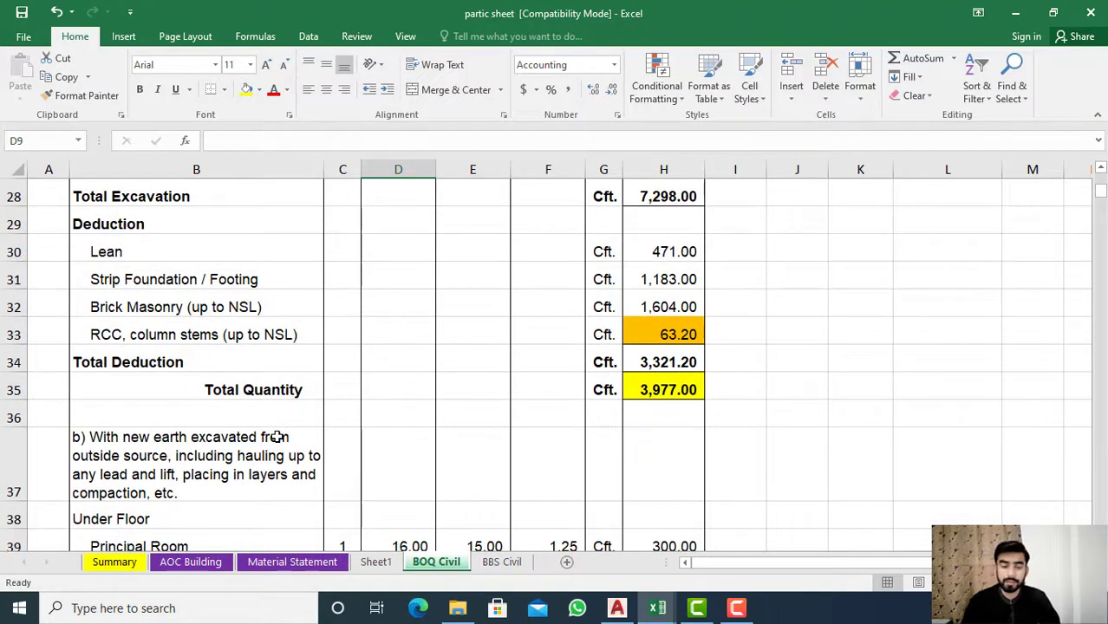
scroll(302, 401, down, 5)
scroll(302, 402, down, 2)
- Continue reviewing the remaining BOQ Civil measurement quantities further down the sheet
scroll(304, 405, up, 1)
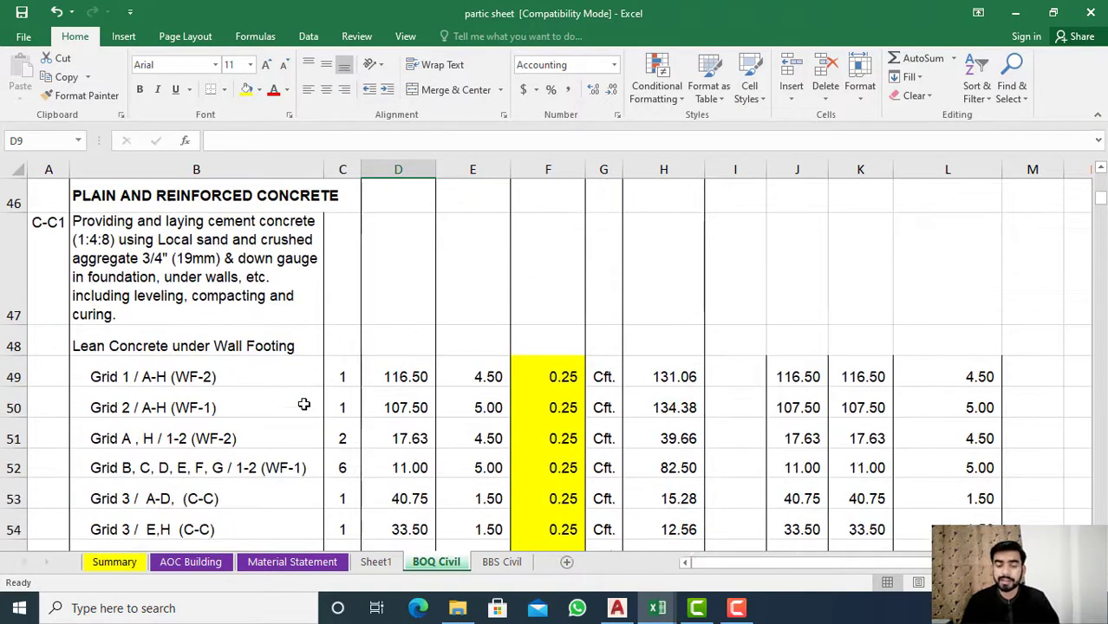
scroll(303, 404, down, 2)
scroll(304, 404, up, 1)
scroll(304, 404, down, 6)
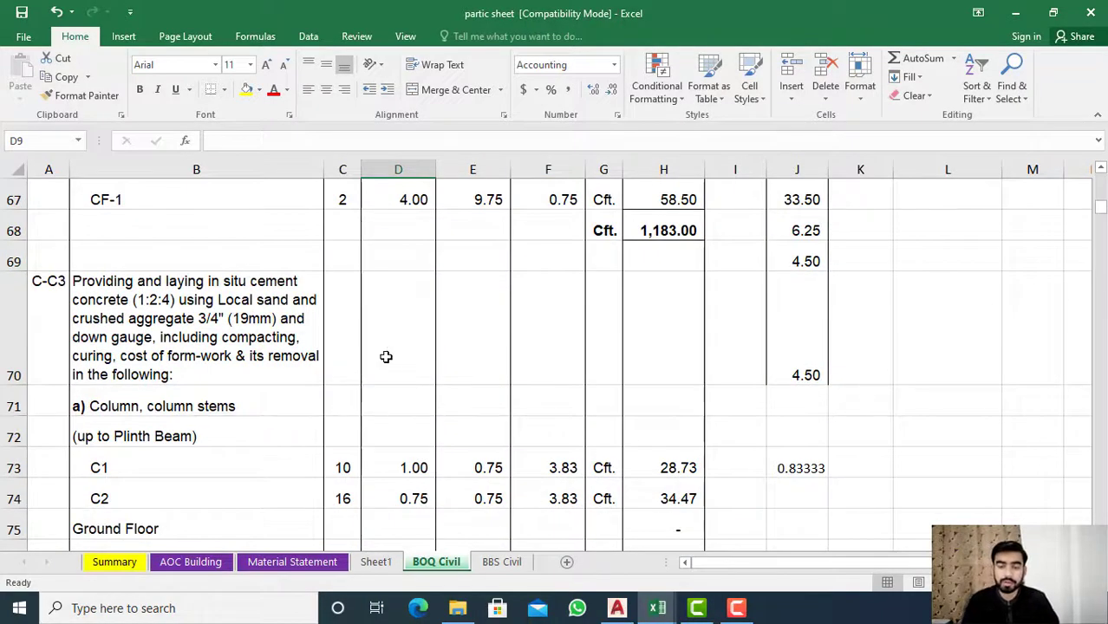
scroll(387, 365, down, 3)
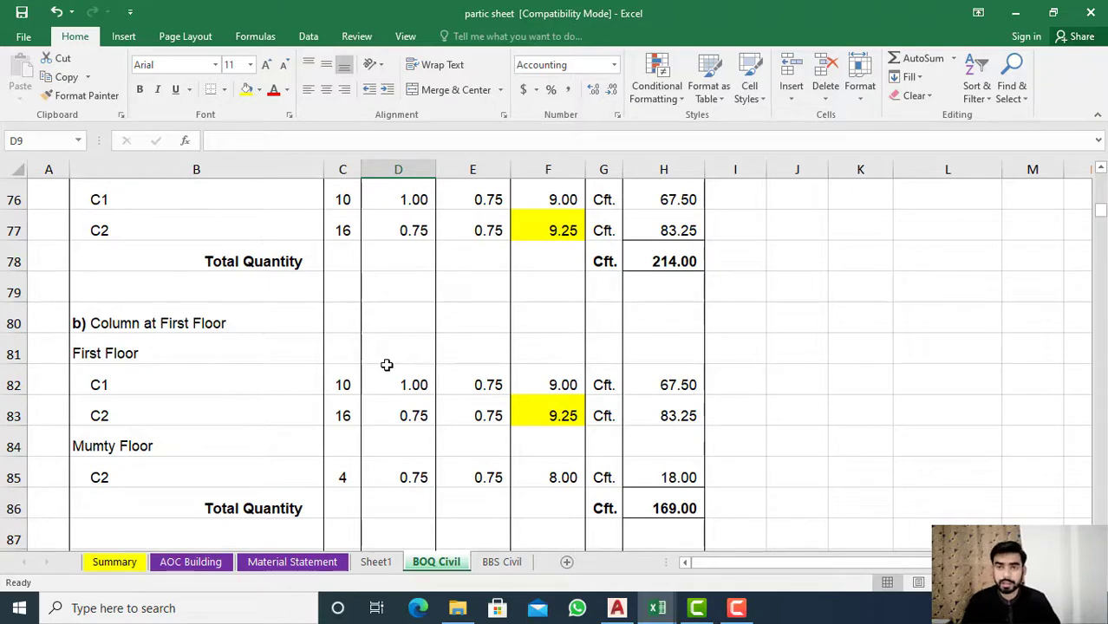
scroll(387, 365, down, 4)
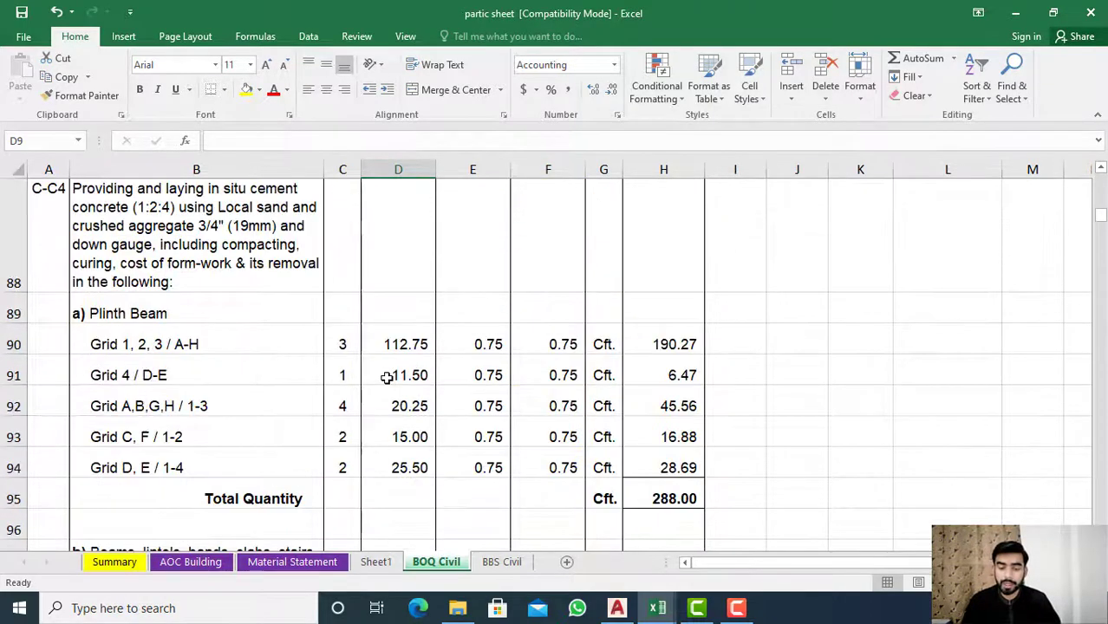
scroll(387, 378, down, 2)
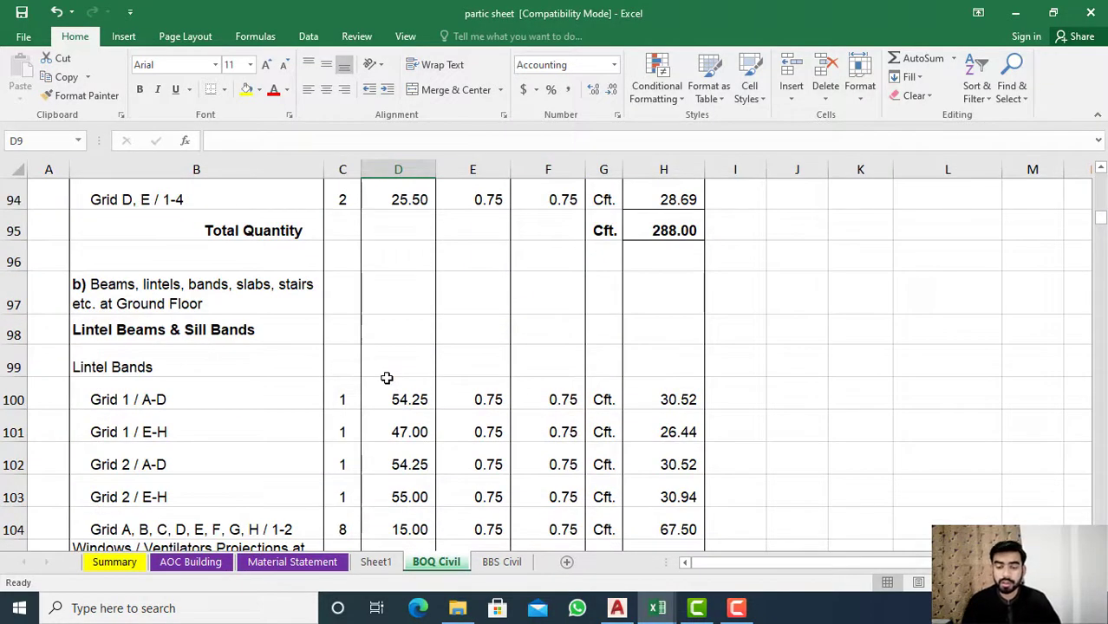
scroll(164, 406, down, 2)
scroll(230, 459, down, 3)
scroll(230, 473, down, 3)
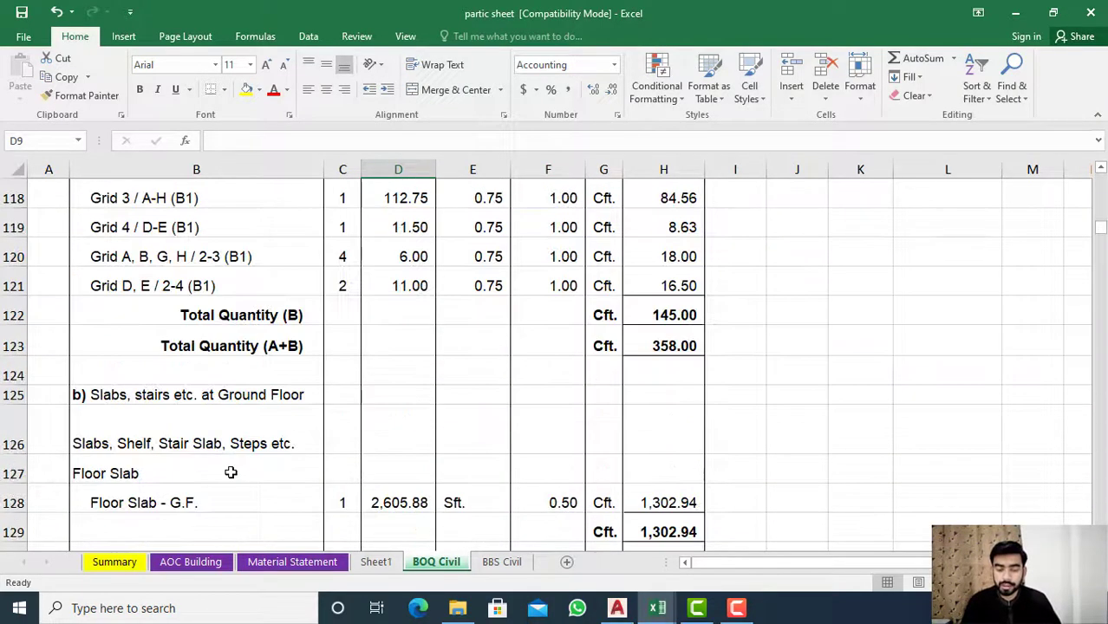
scroll(294, 392, down, 4)
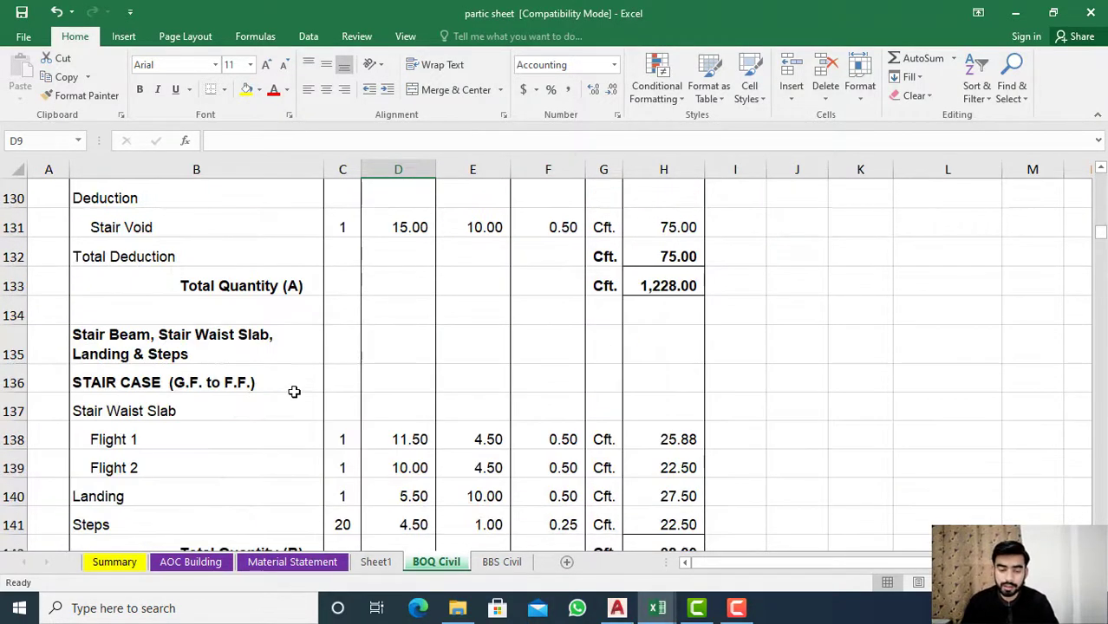
scroll(294, 392, up, 2)
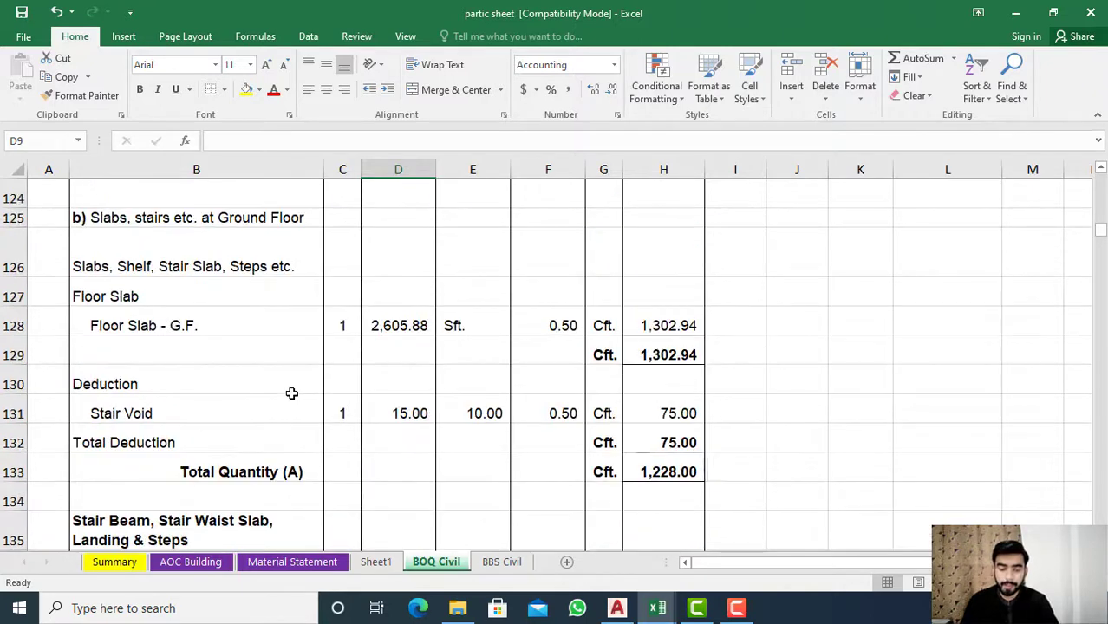
scroll(292, 394, down, 2)
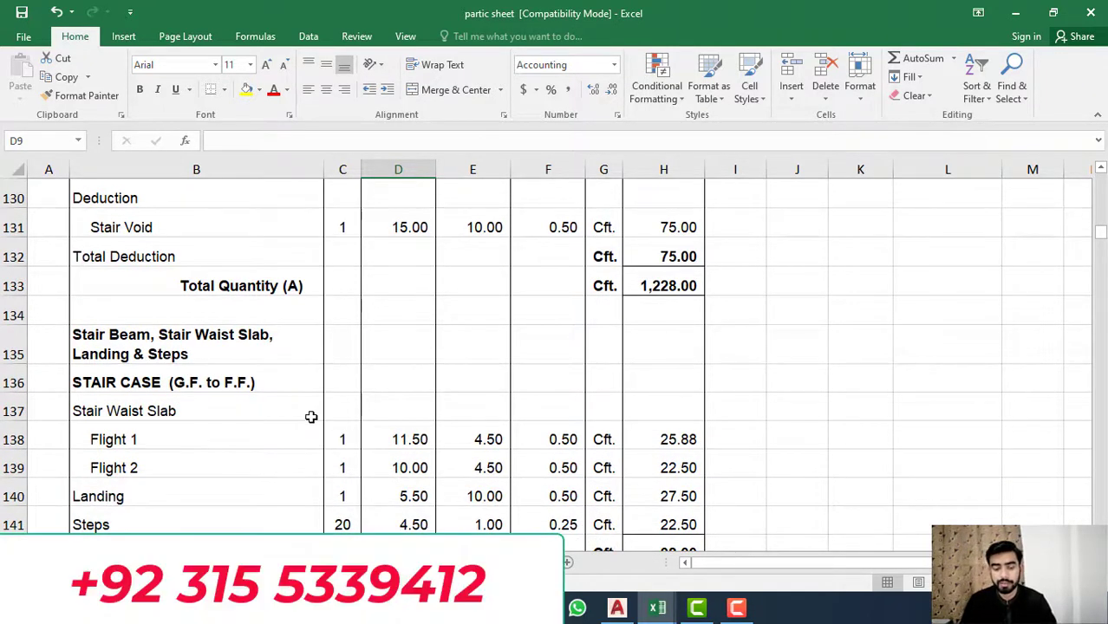
scroll(488, 380, down, 2)
scroll(317, 463, down, 2)
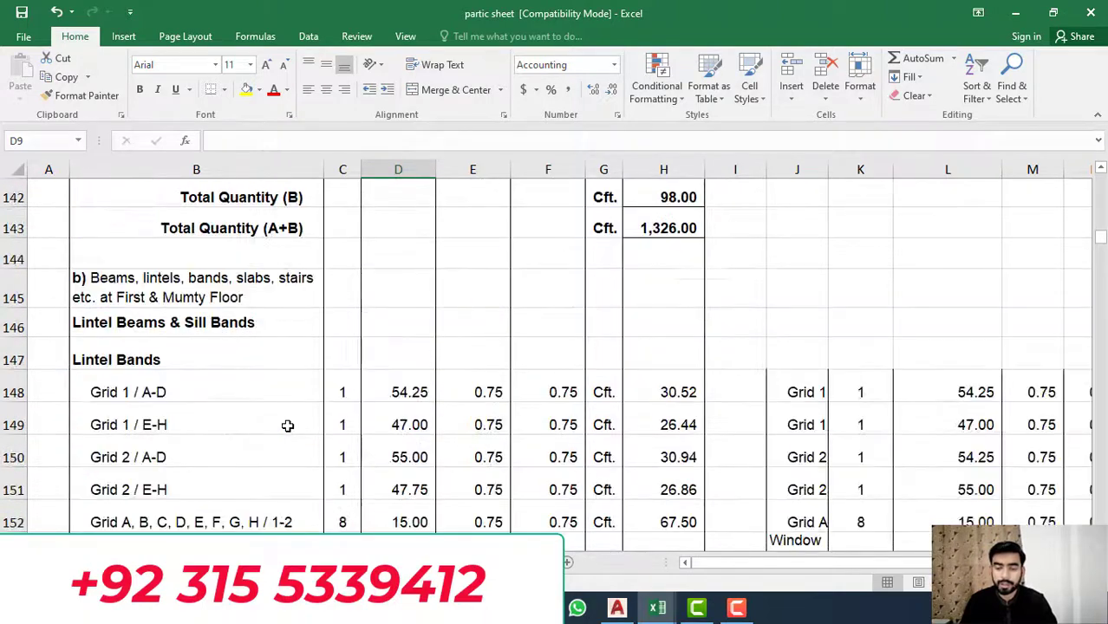
scroll(287, 426, up, 2)
key(ctrl+Page_Down)
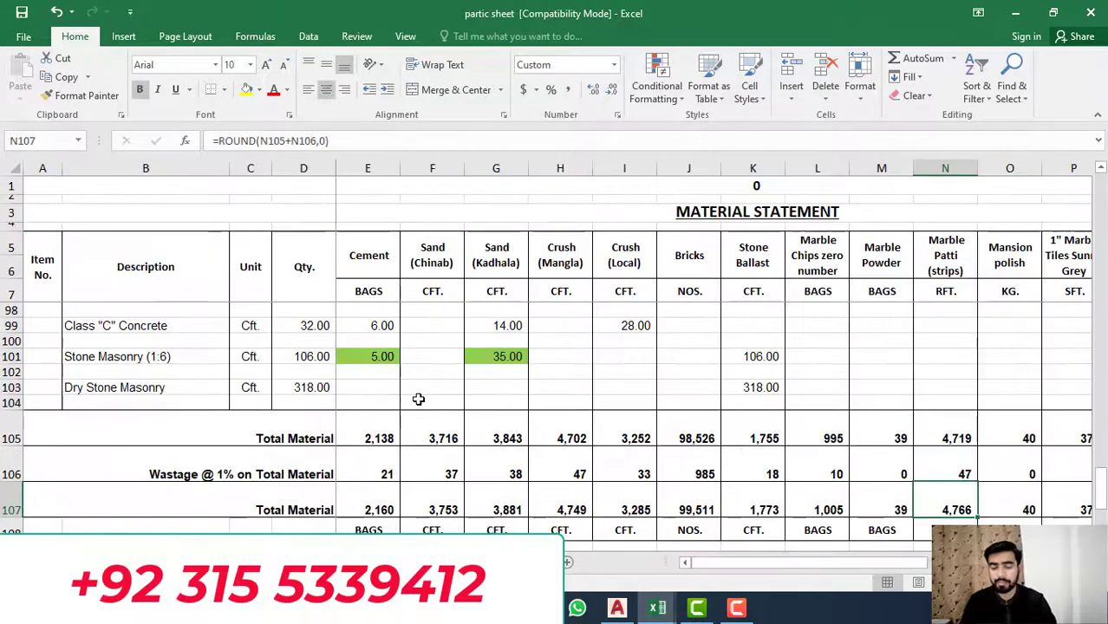
scroll(515, 452, down, 1)
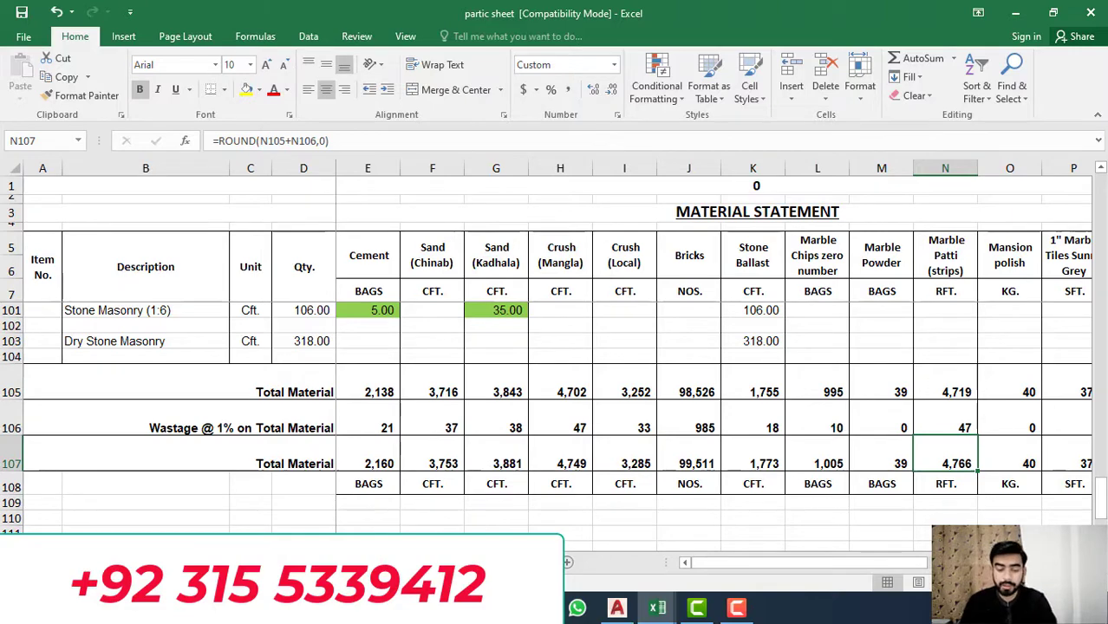
key(ctrl+Page_Up)
scroll(391, 339, down, 4)
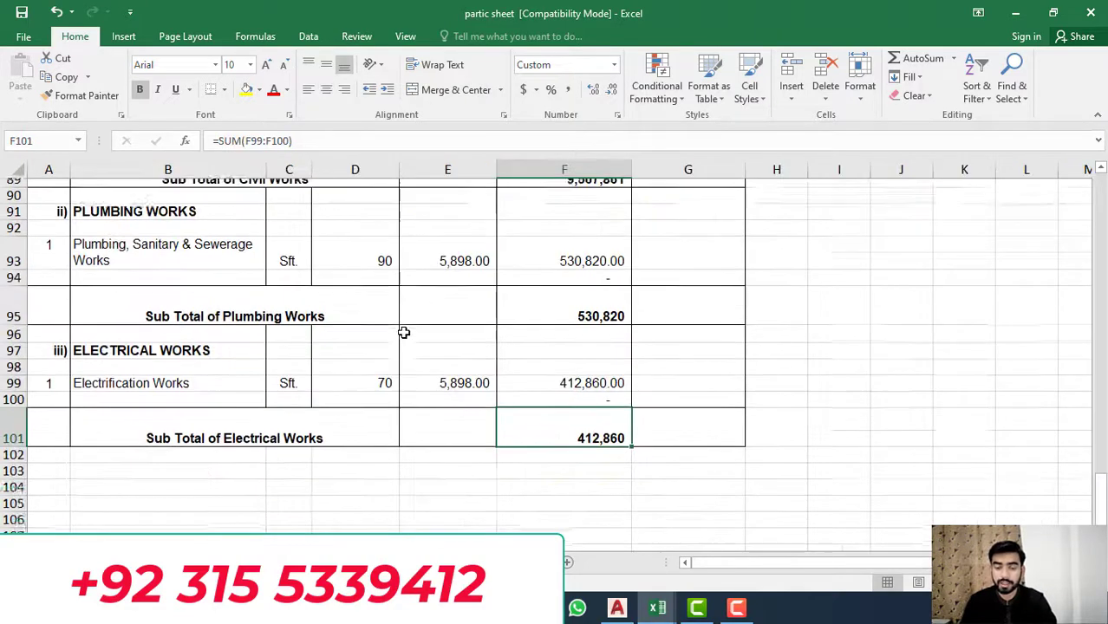
scroll(404, 333, up, 1)
scroll(404, 333, up, 4)
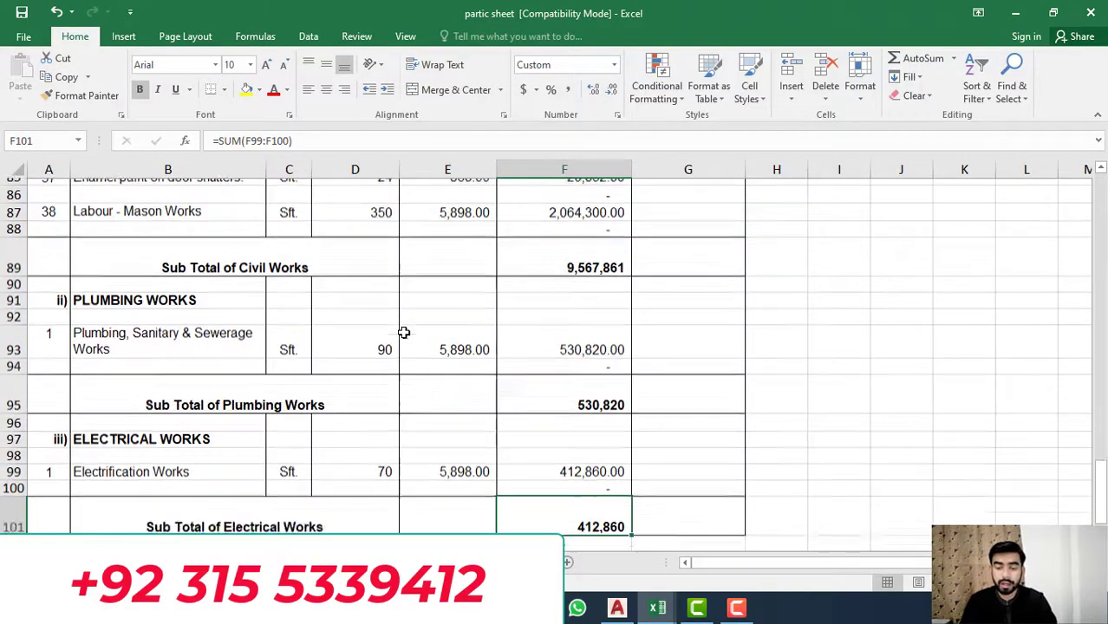
scroll(404, 333, up, 1)
scroll(404, 333, up, 2)
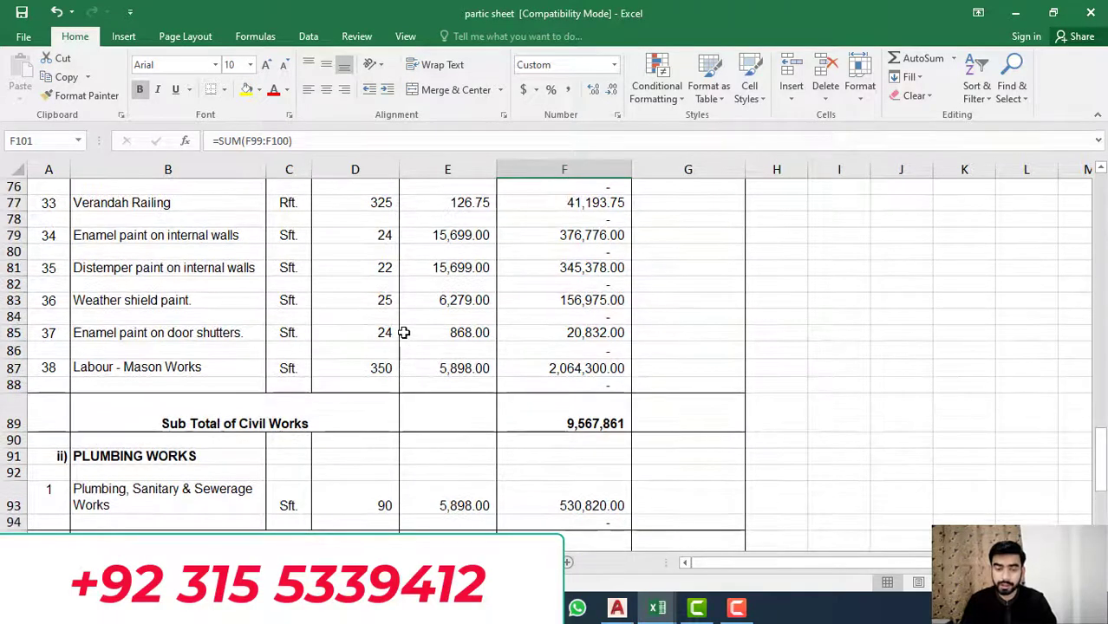
scroll(404, 332, down, 1)
scroll(404, 333, up, 2)
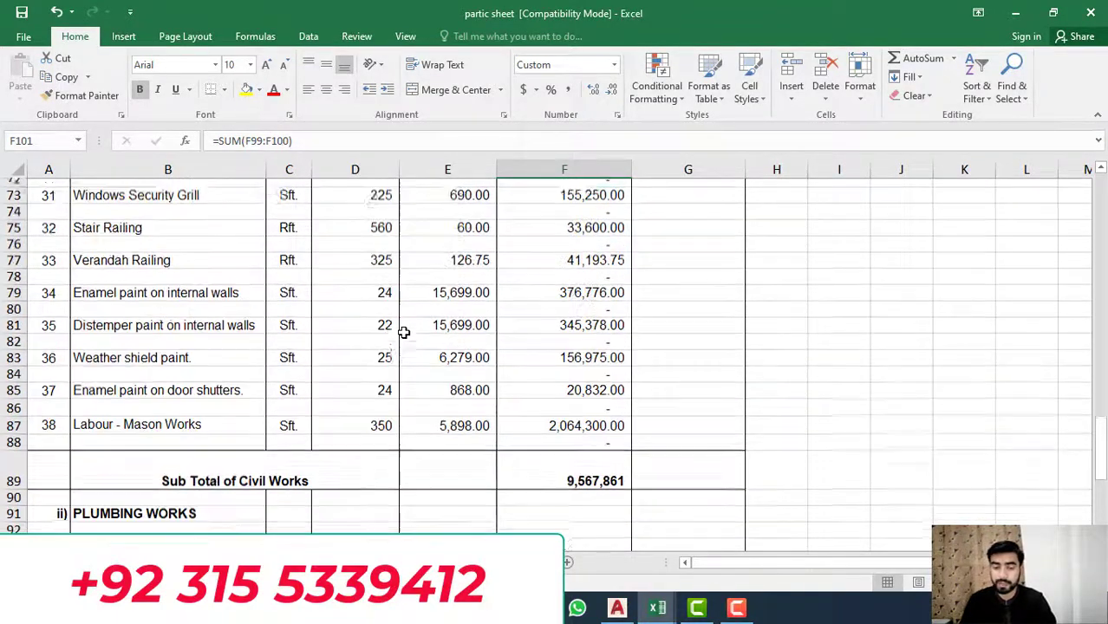
scroll(404, 333, up, 5)
scroll(404, 333, up, 3)
scroll(404, 333, up, 2)
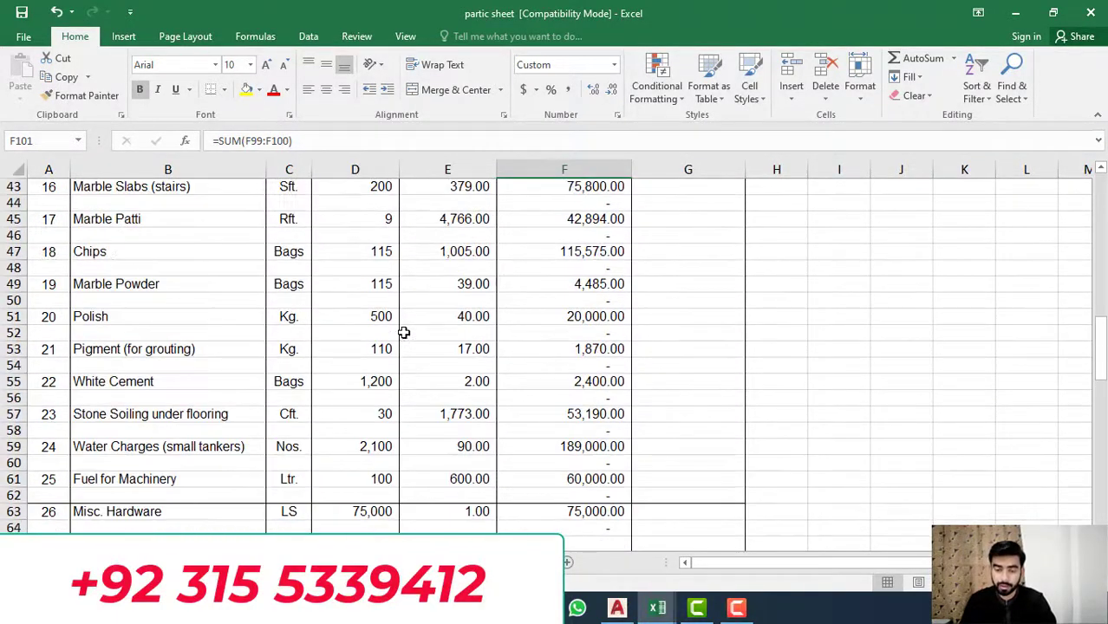
scroll(404, 332, up, 1)
scroll(404, 333, up, 2)
scroll(404, 333, up, 7)
scroll(404, 333, down, 1)
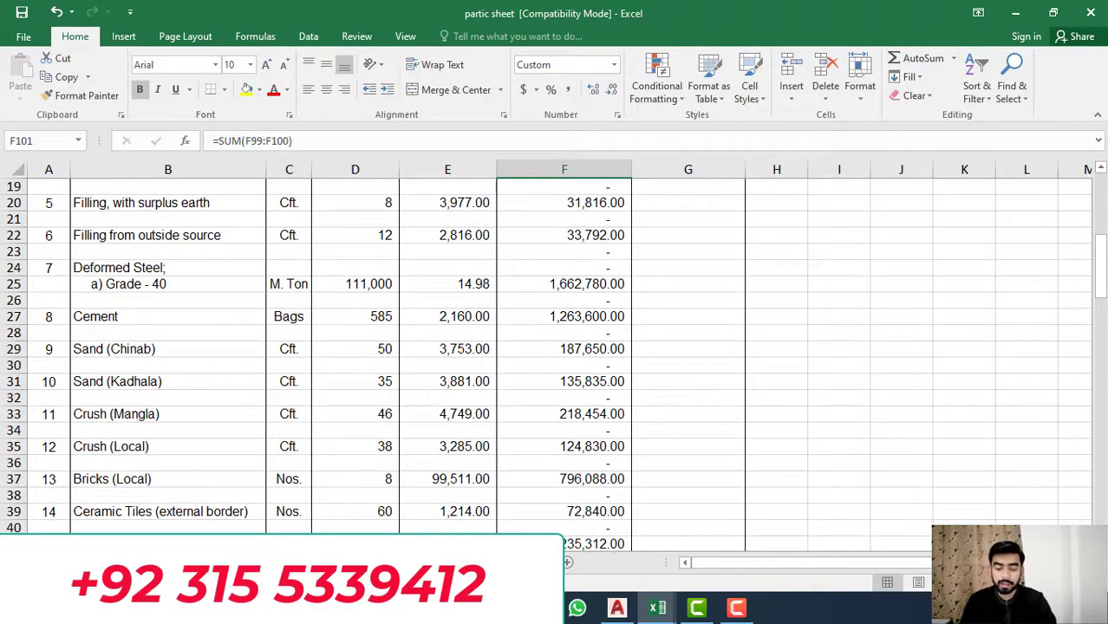
key(ctrl+Page_Up)
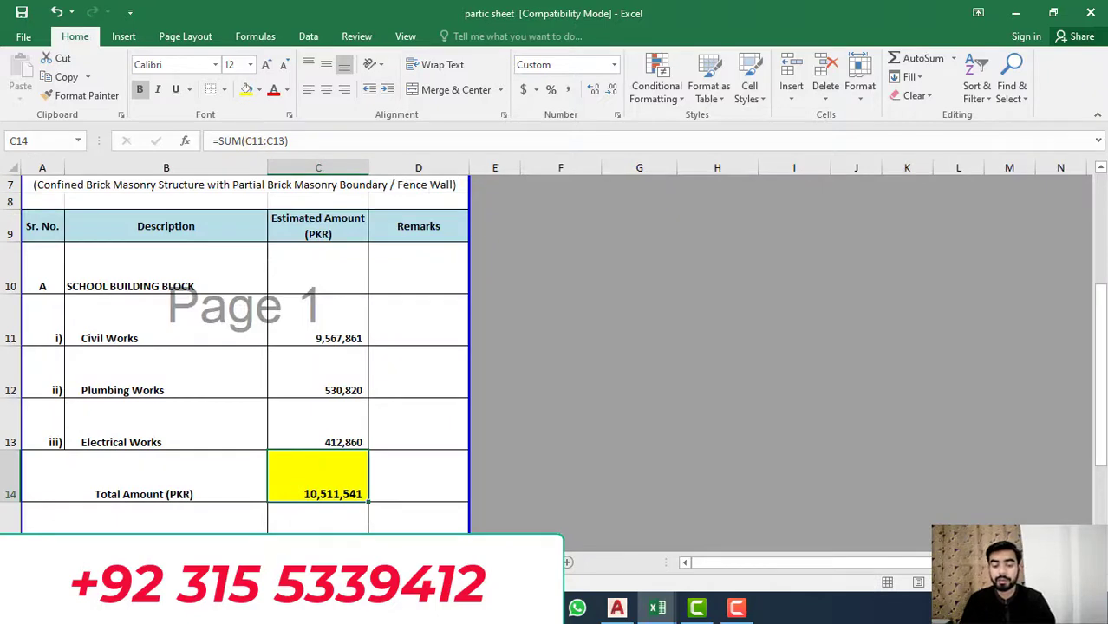
key(ctrl+Page_Up)
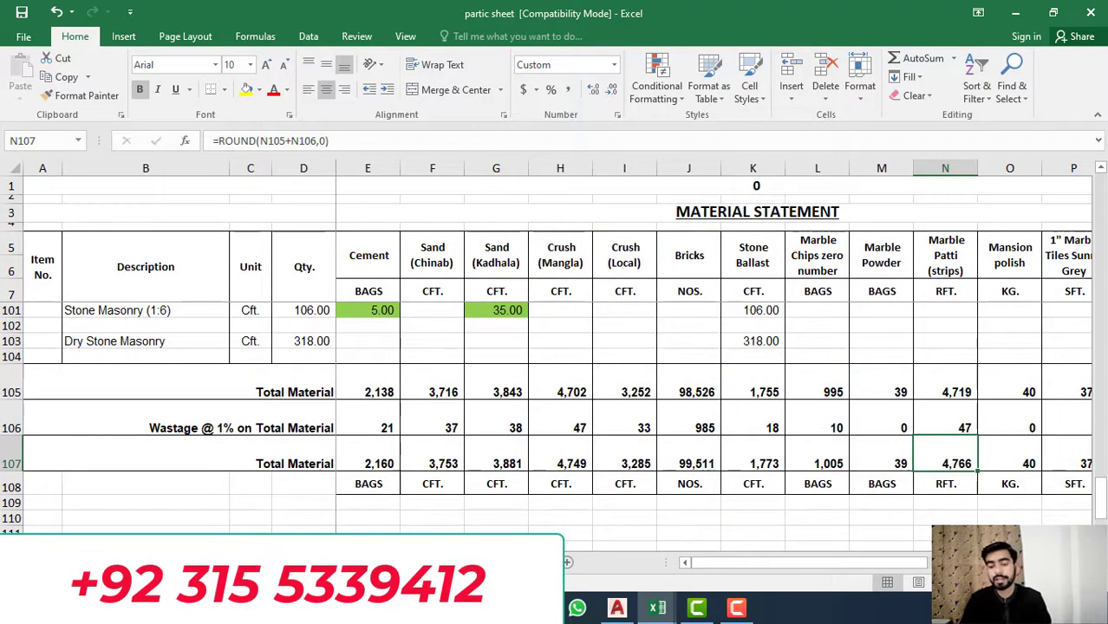
key(ctrl+Page_Down)
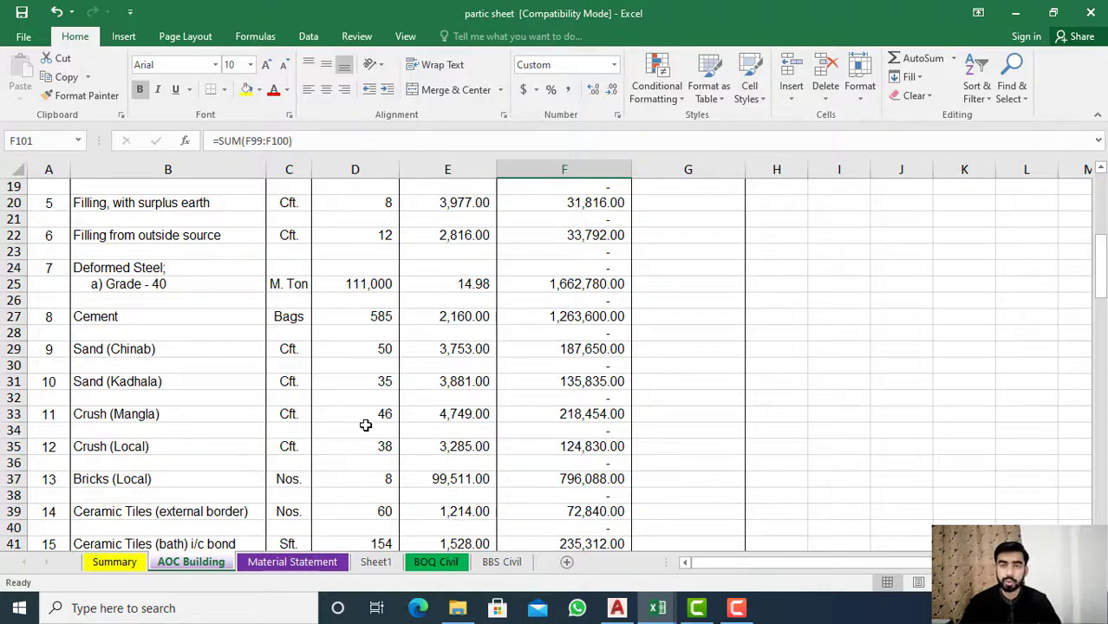
scroll(450, 368, up, 1)
scroll(450, 368, up, 3)
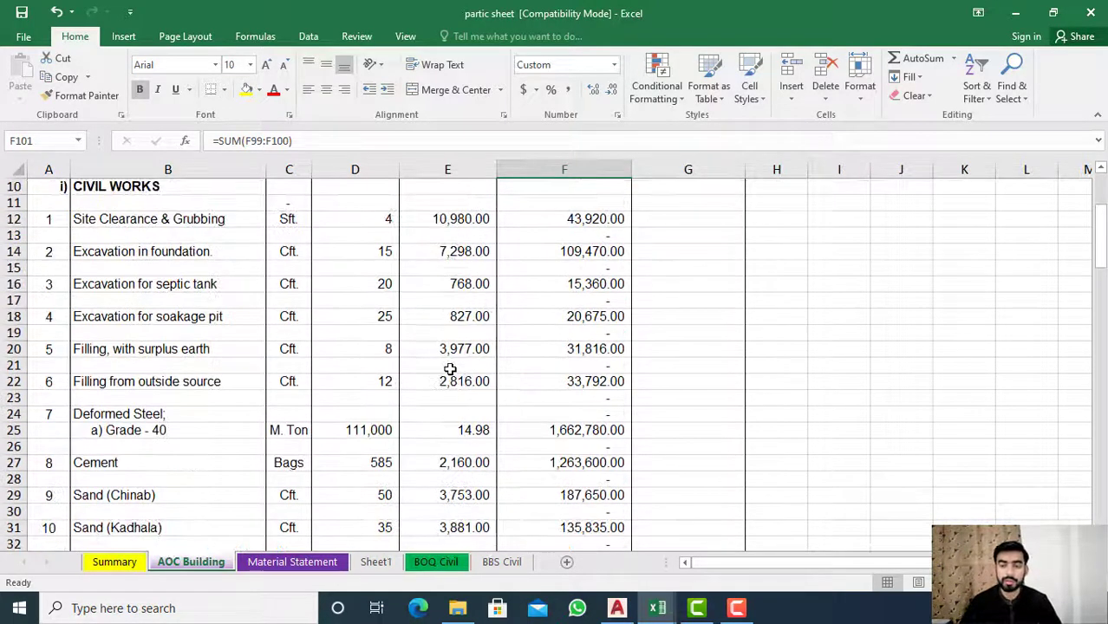
scroll(450, 369, up, 3)
scroll(450, 368, up, 1)
click(464, 205)
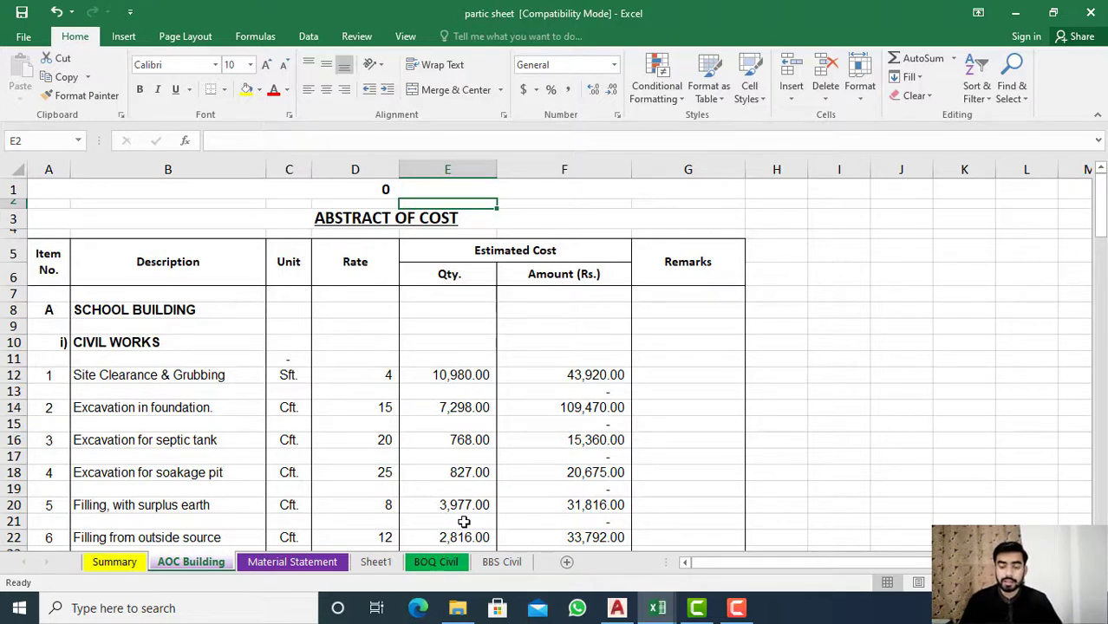
scroll(233, 386, down, 1)
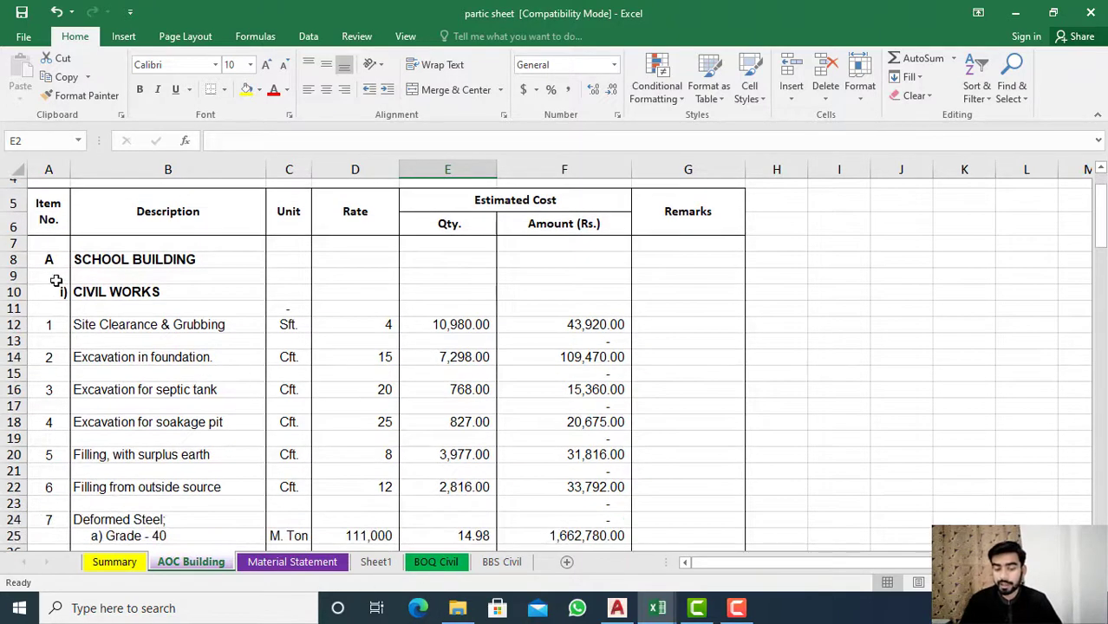
click(97, 371)
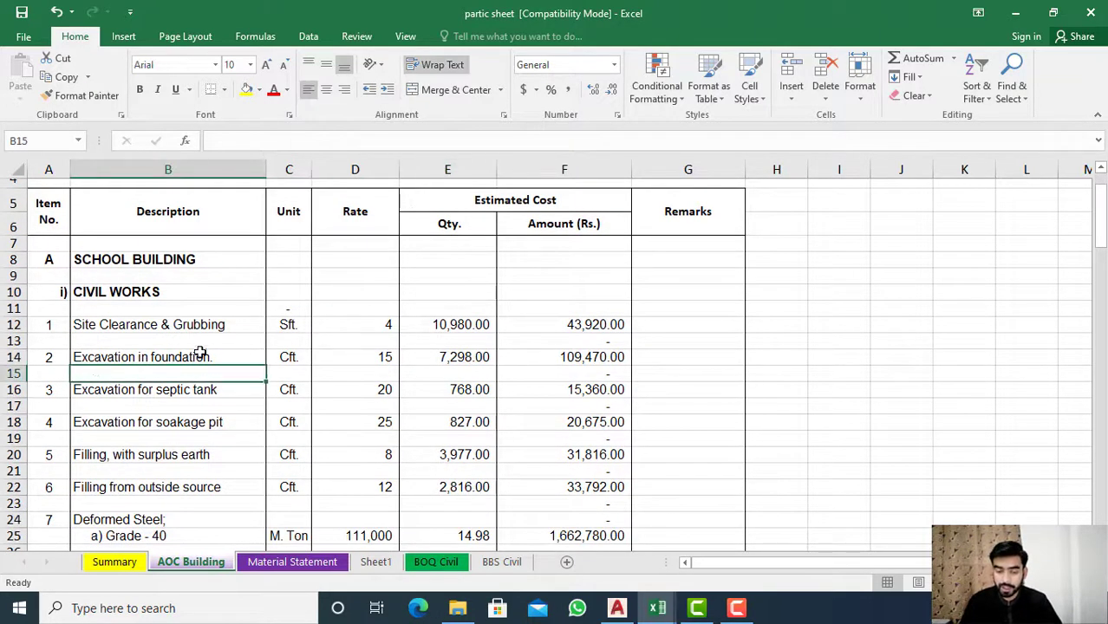
click(367, 354)
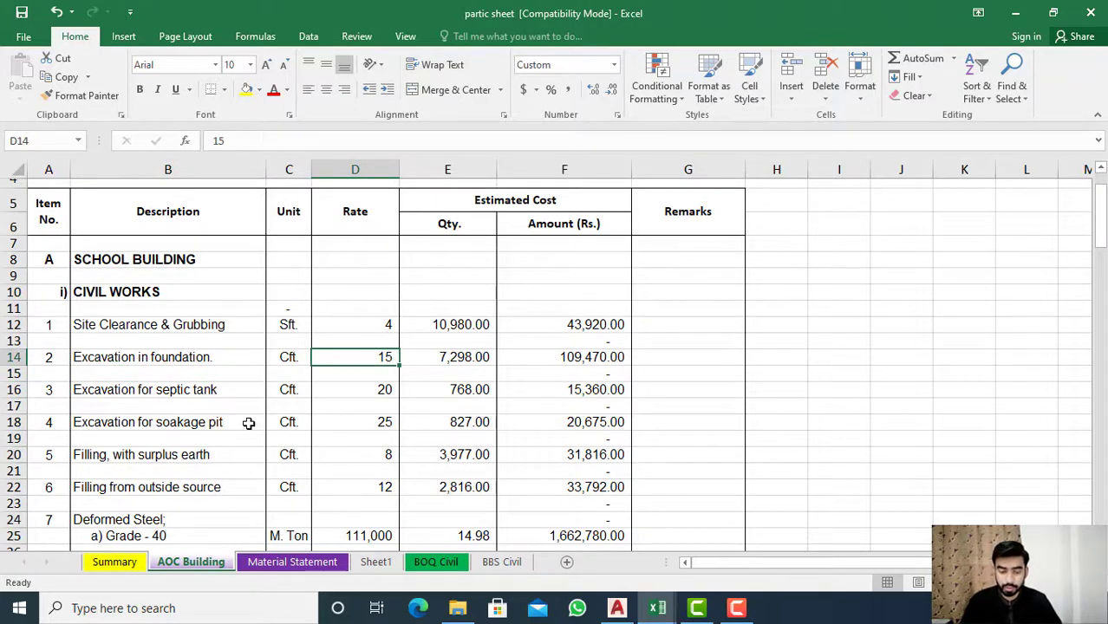
scroll(249, 428, down, 2)
scroll(184, 446, down, 1)
click(323, 411)
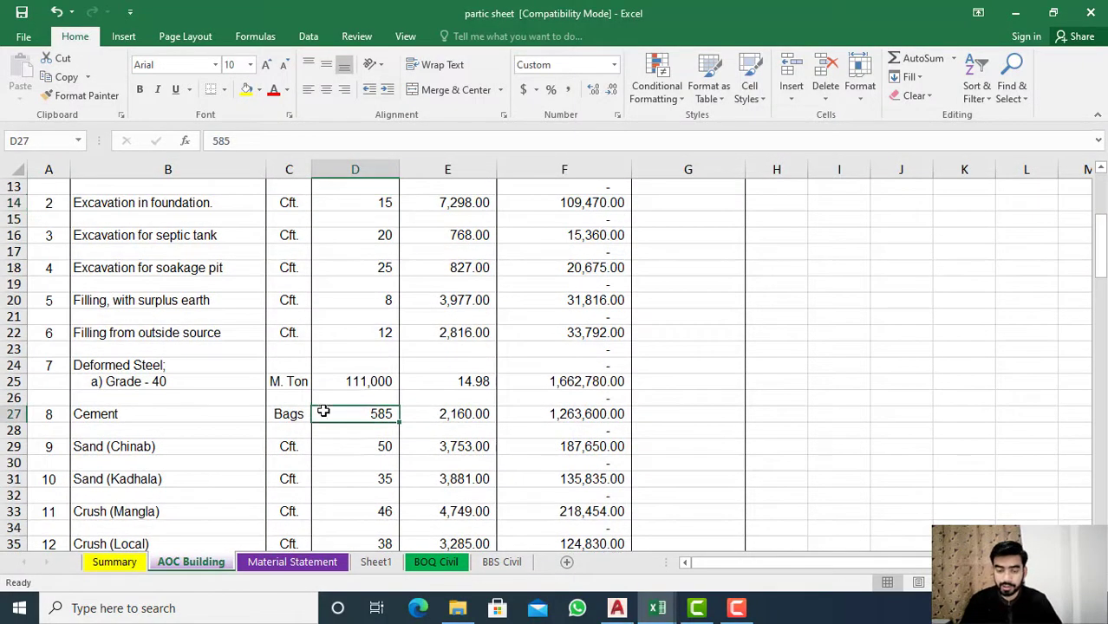
scroll(202, 452, up, 2)
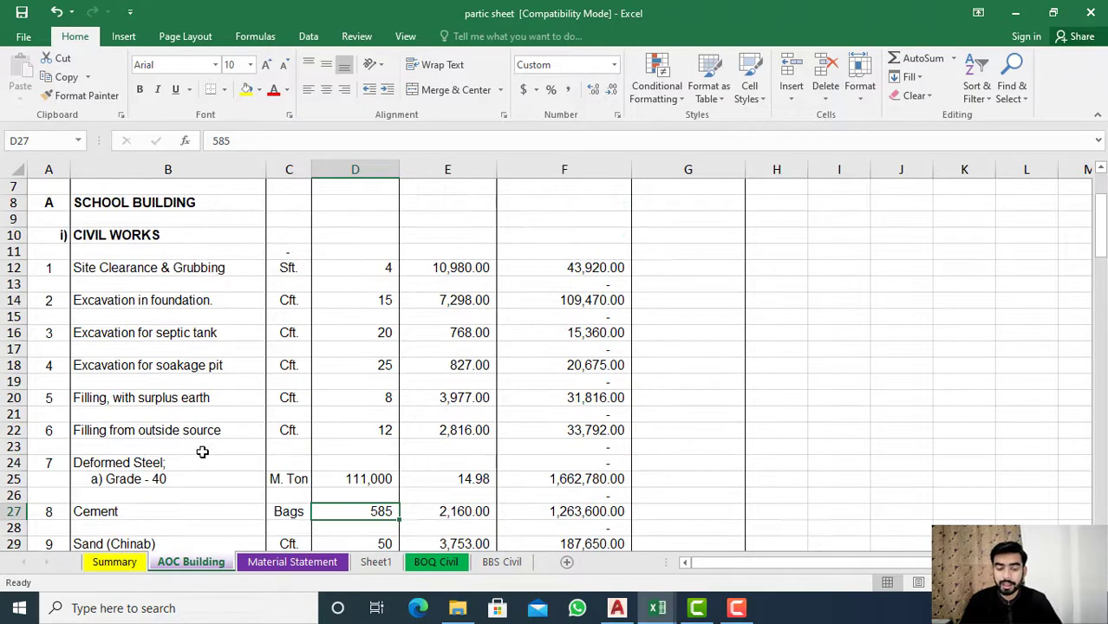
scroll(202, 452, down, 3)
scroll(202, 452, up, 4)
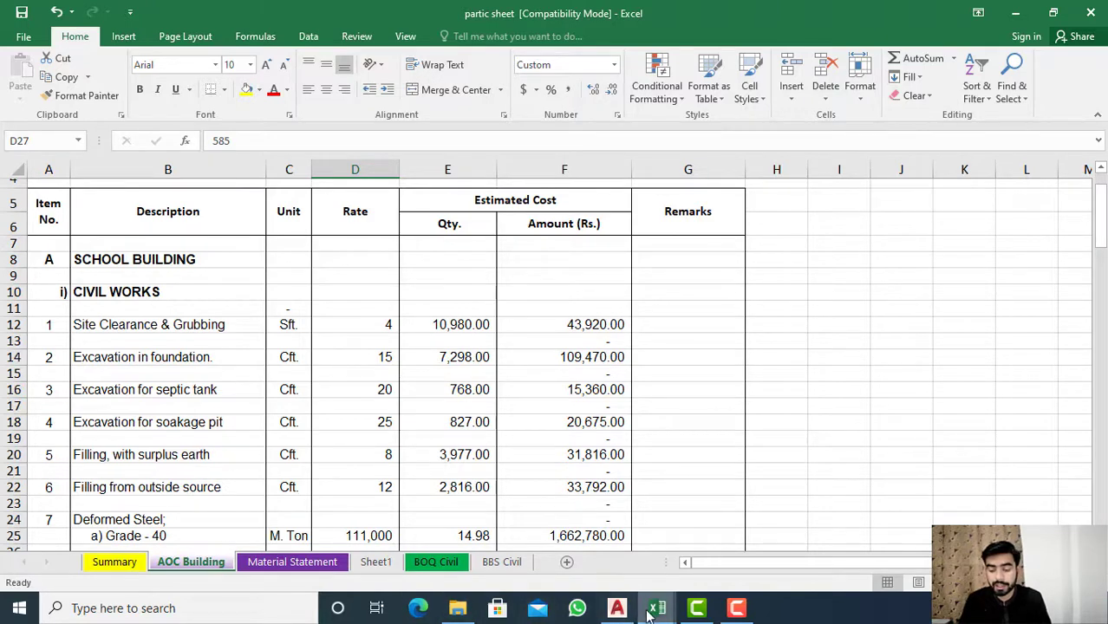
- Review the Marble (sunny grey) Steps rate analysis in the Civil Works Rates Analysis workbook: 196 per Sft
mouse_move(656, 608)
click(691, 572)
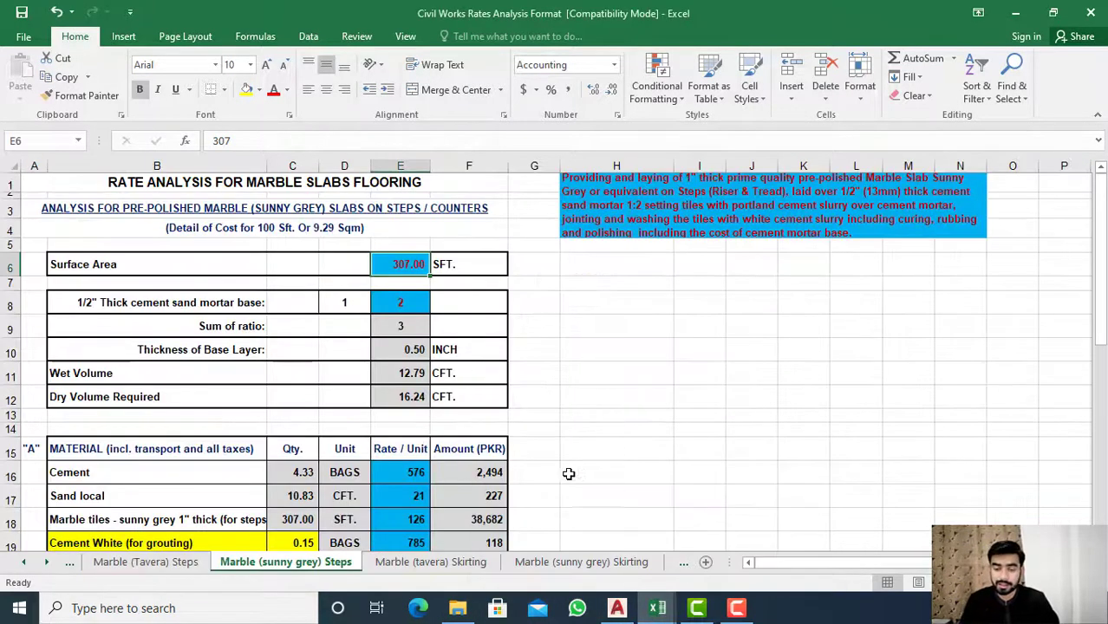
scroll(324, 391, down, 1)
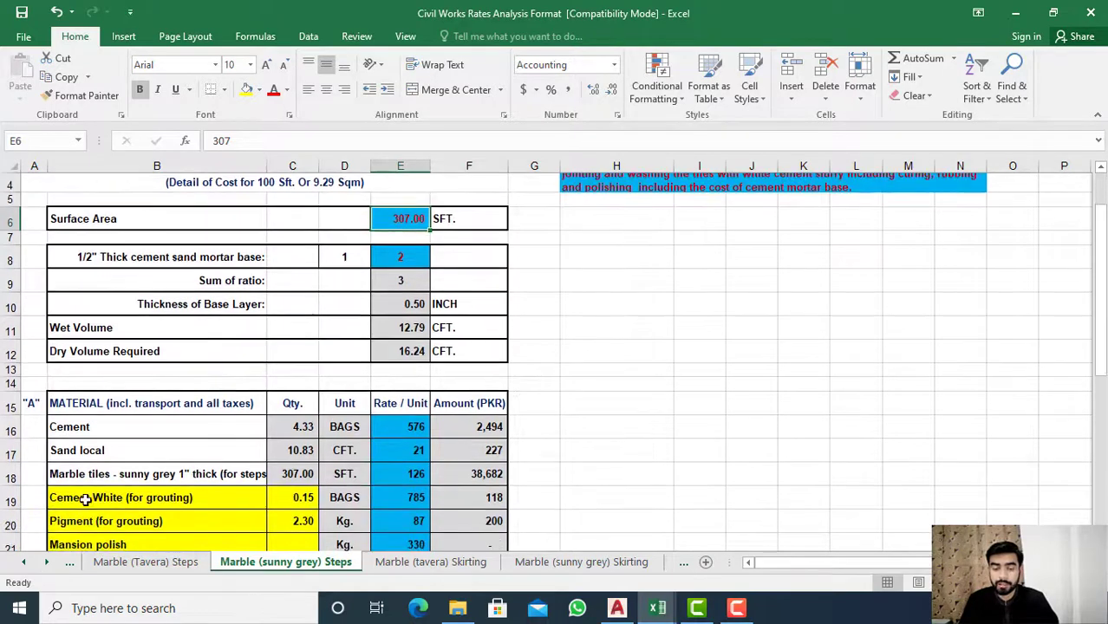
scroll(359, 399, down, 2)
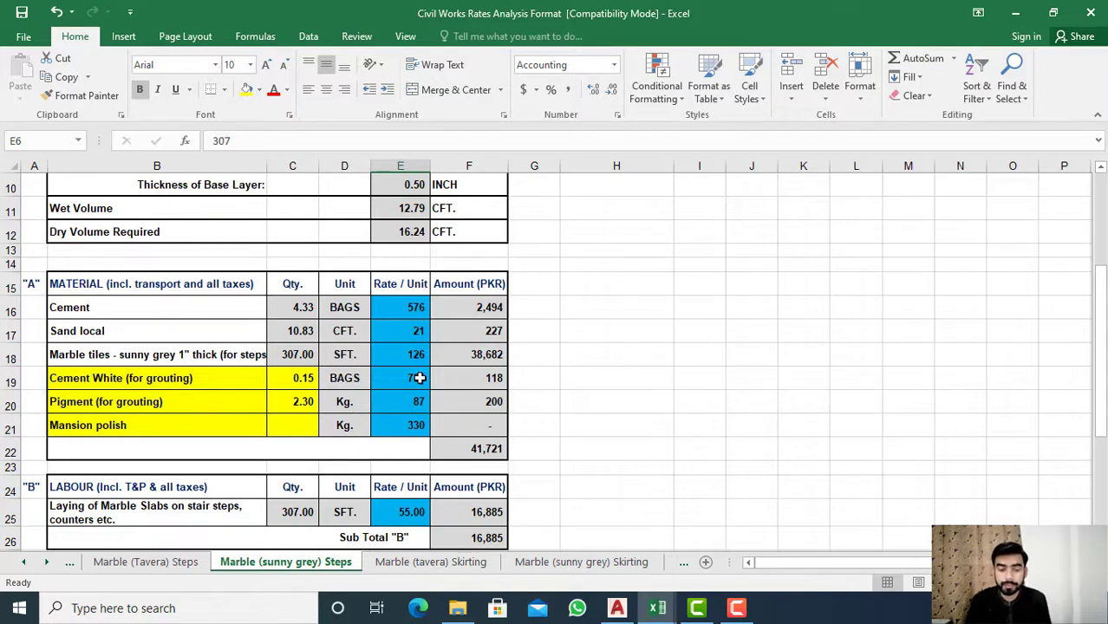
click(200, 289)
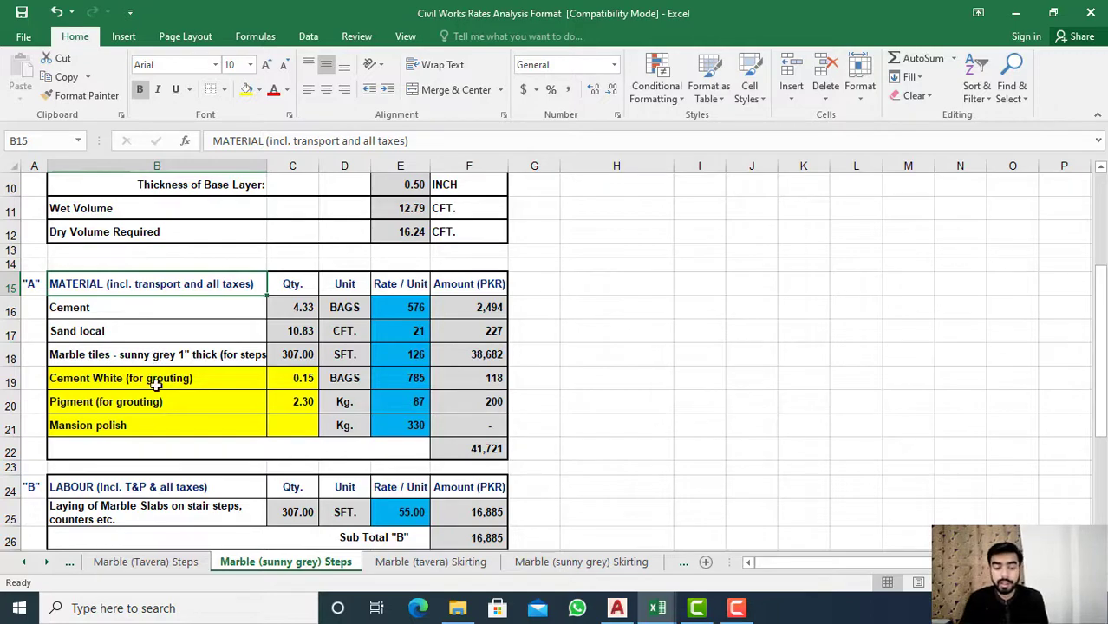
scroll(154, 386, down, 2)
scroll(184, 380, down, 2)
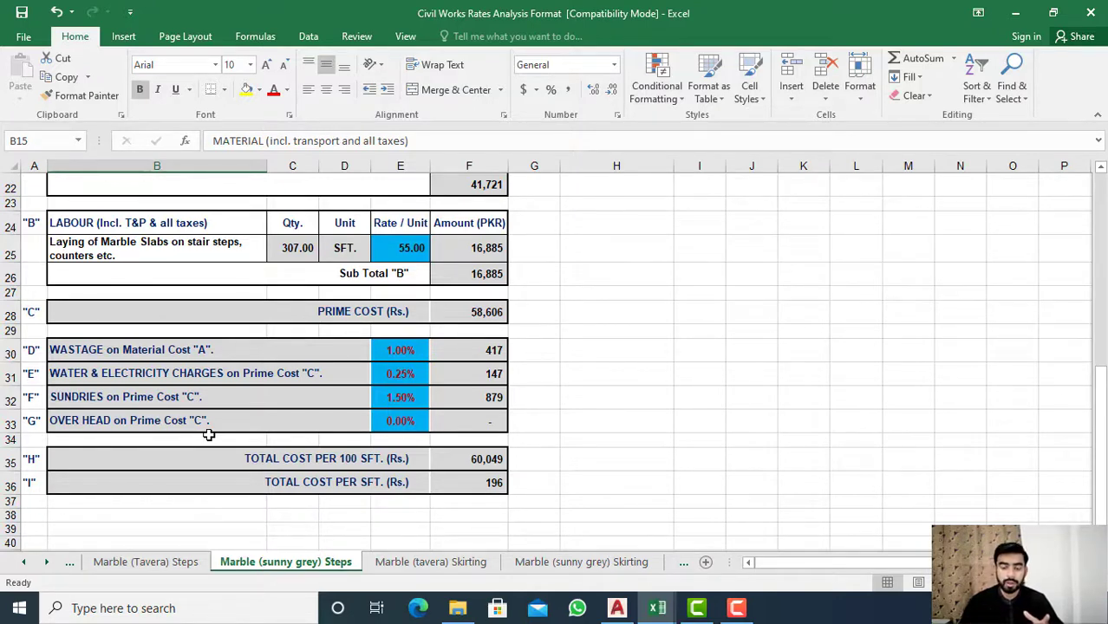
- Go back to the partic sheet workbook's BOQ Civil sheet, showing the 1,326.00 Cft staircase total
click(646, 611)
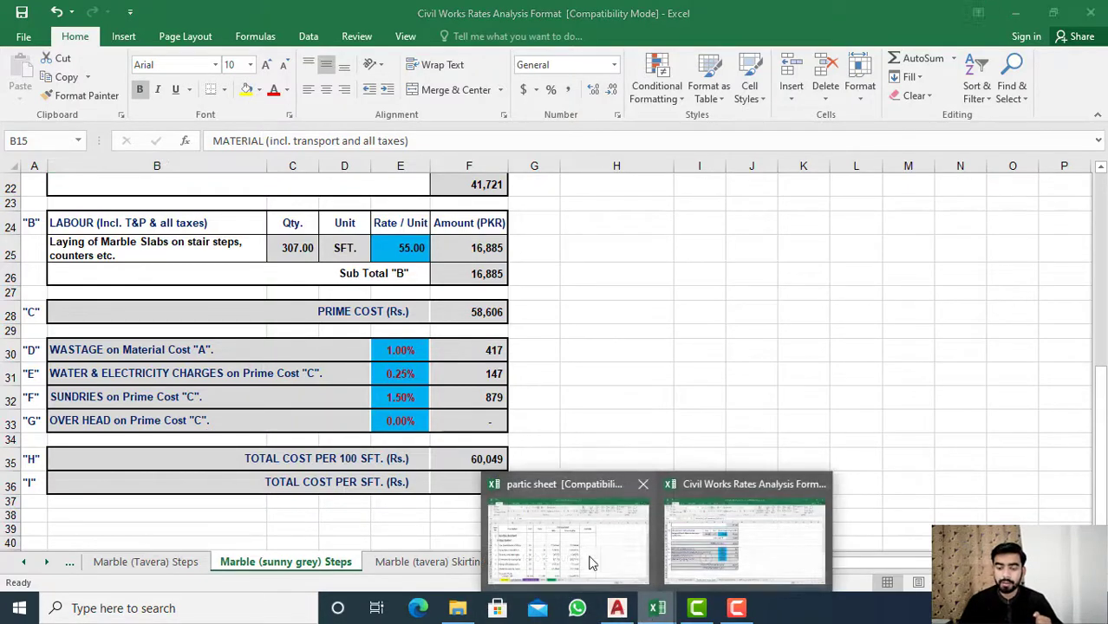
click(568, 537)
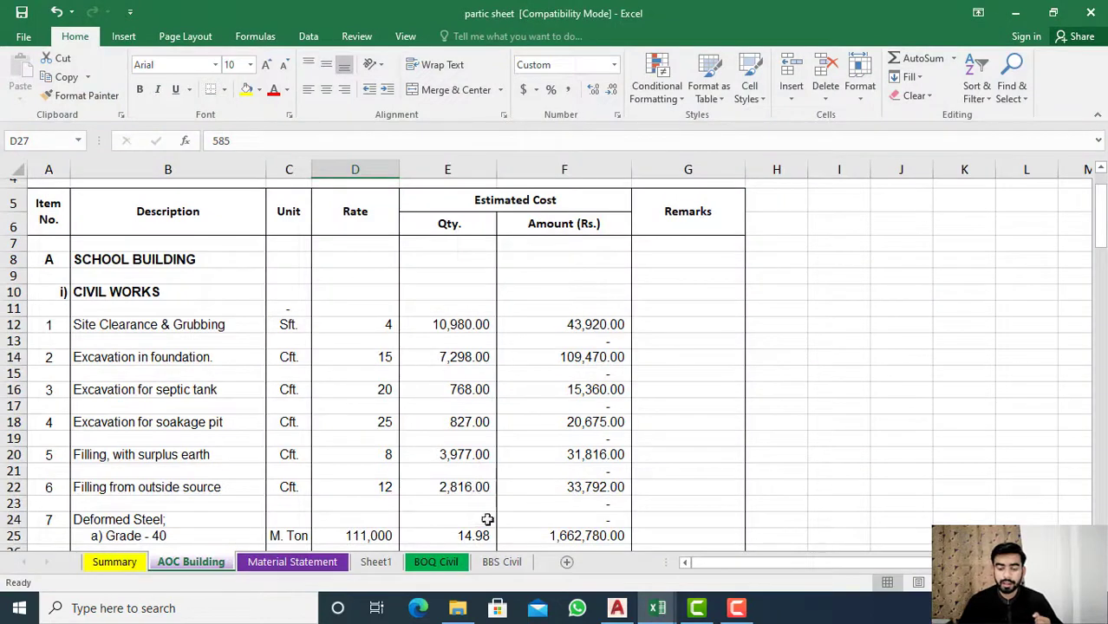
click(460, 562)
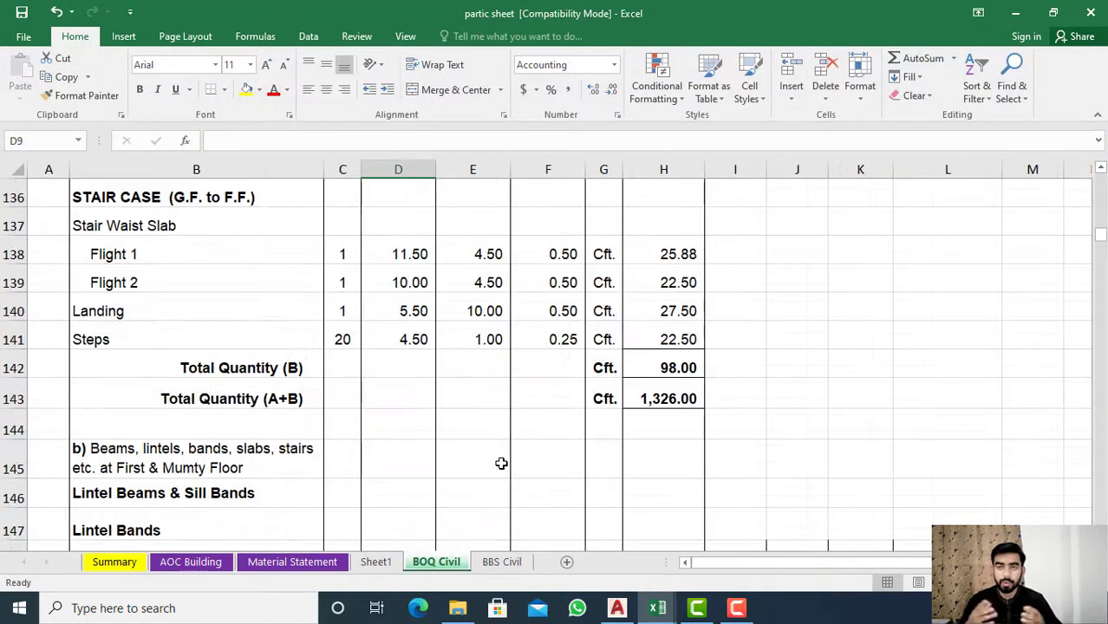